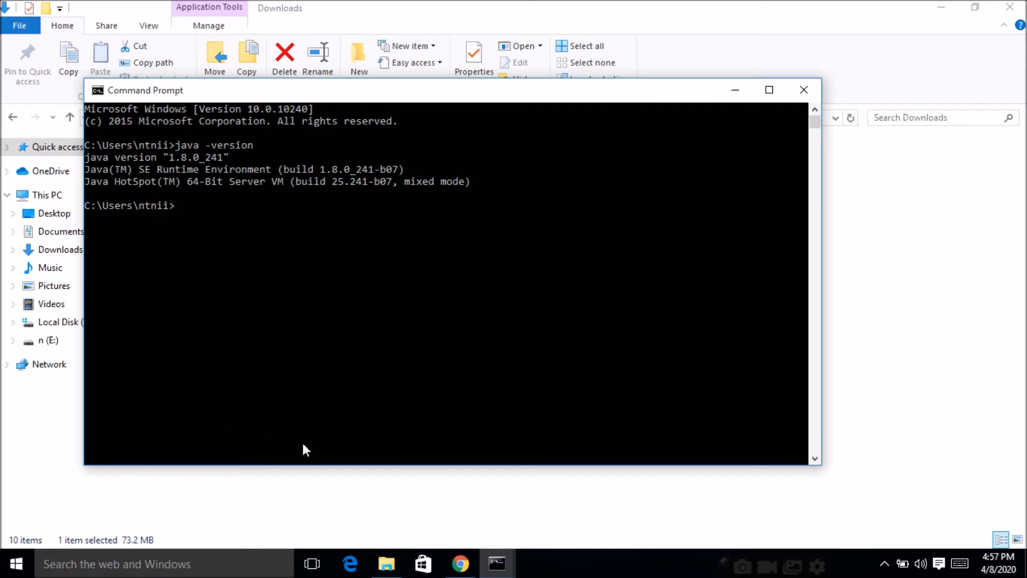
Step: Close the Command Prompt and search the web for jenkins in Chrome
click(809, 94)
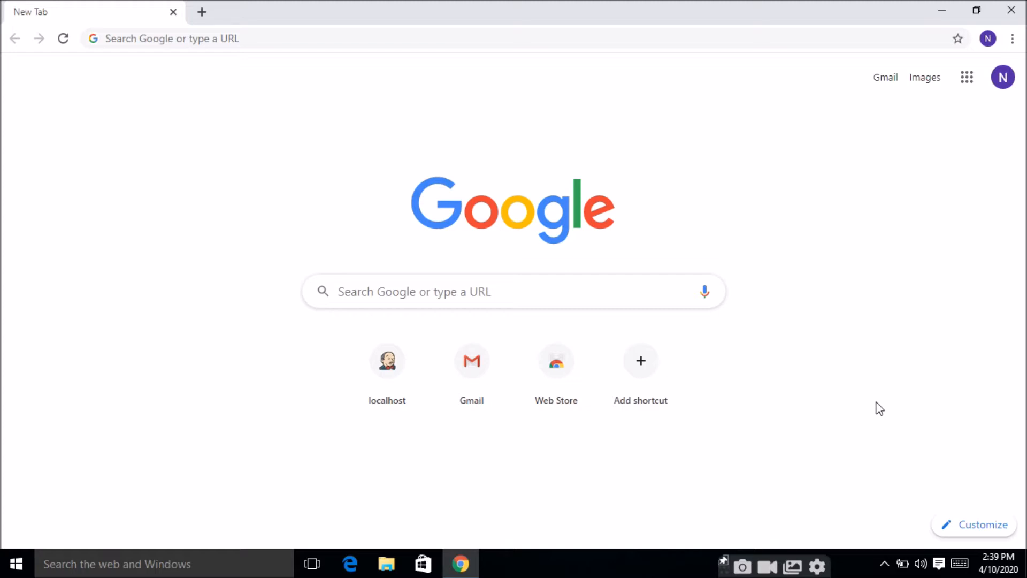
click(411, 40)
text(jenkin)
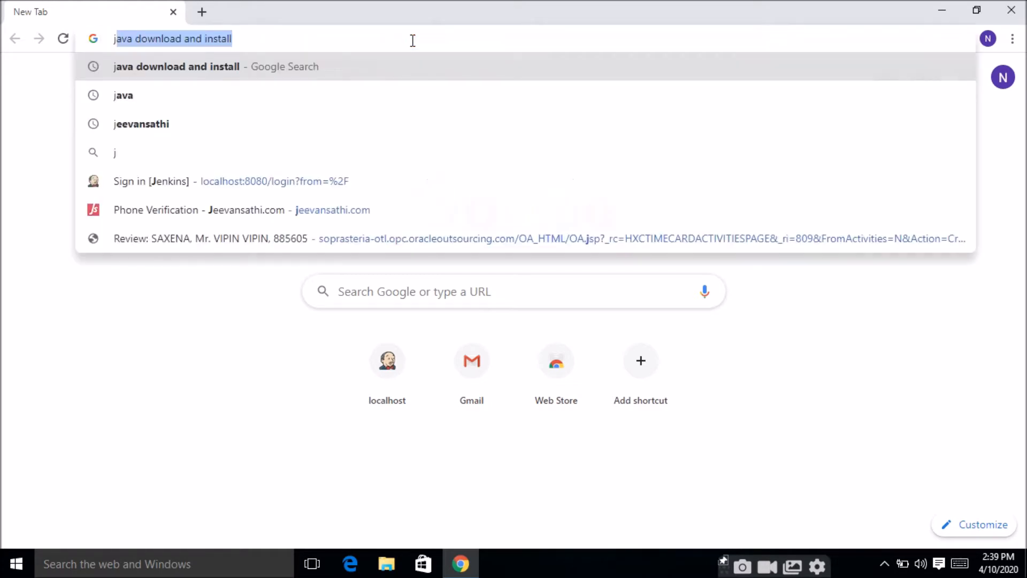
text(s)
key(Return)
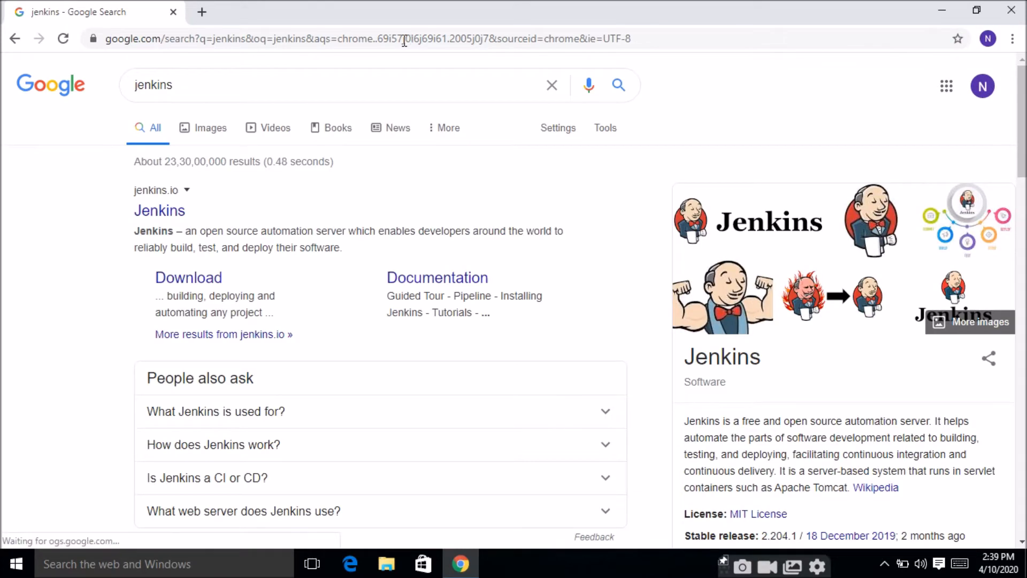
Step: Open the Jenkins website from the search results and go to its download page
click(151, 209)
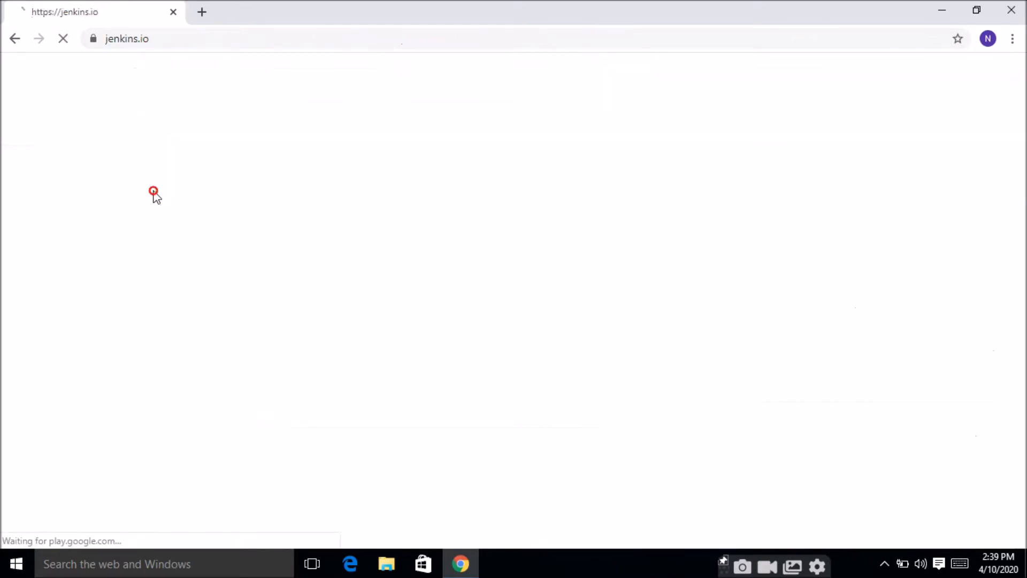
scroll(722, 332, down, 20)
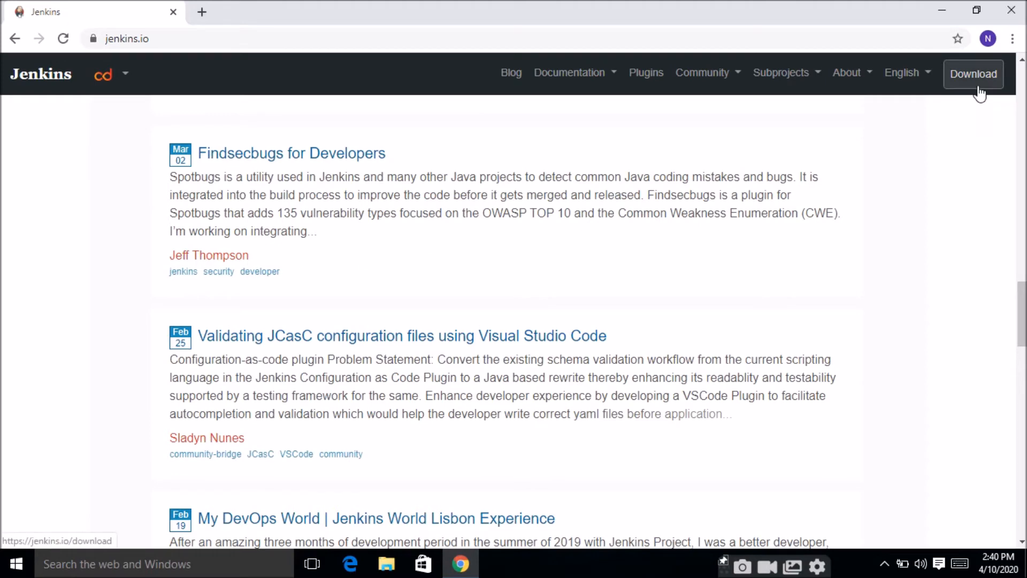
click(980, 89)
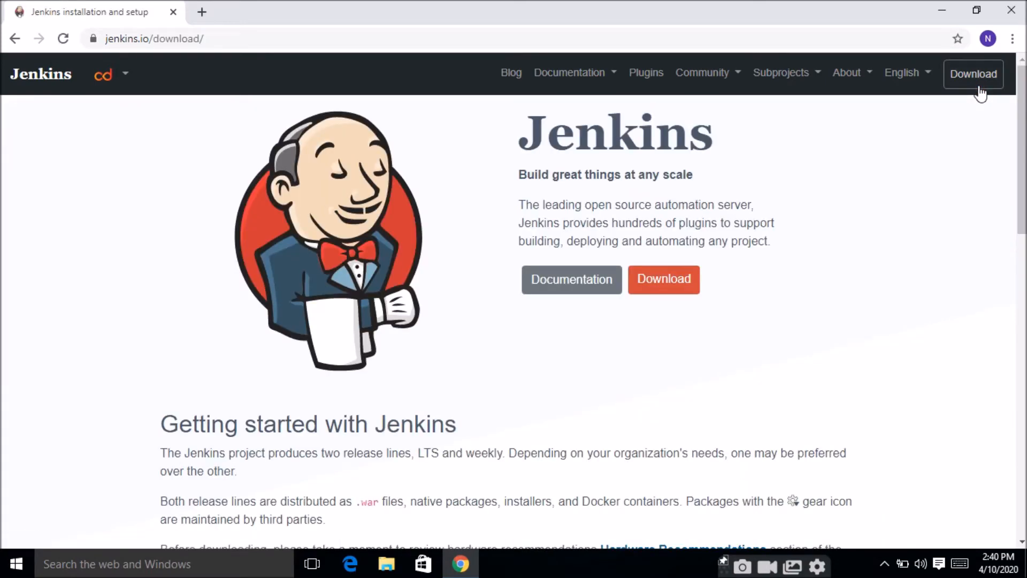
Step: Download the Windows installer of the Long-term Support release Jenkins 2.222.1 and pause the download
scroll(759, 369, down, 10)
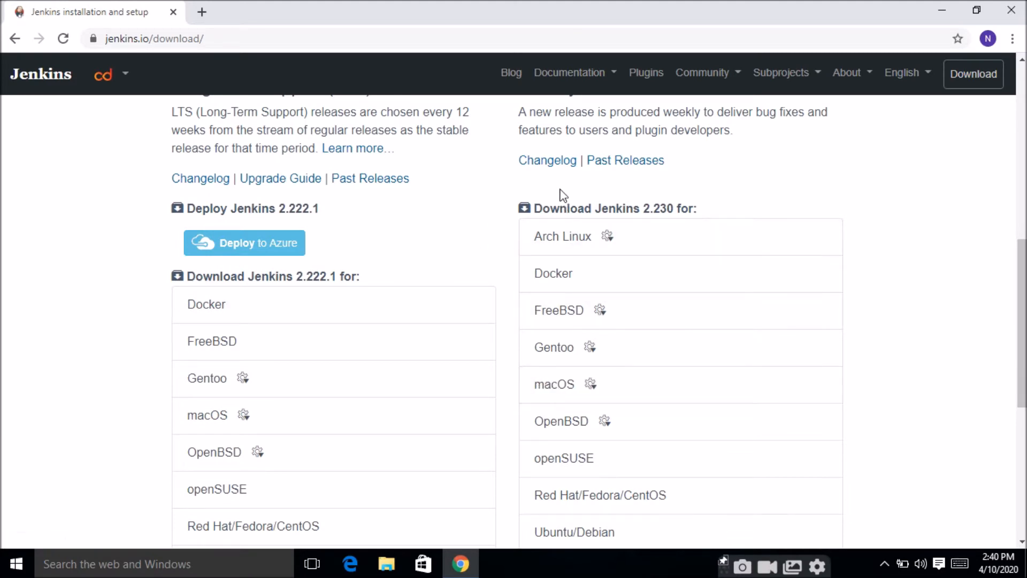
scroll(440, 273, down, 1)
scroll(440, 273, up, 4)
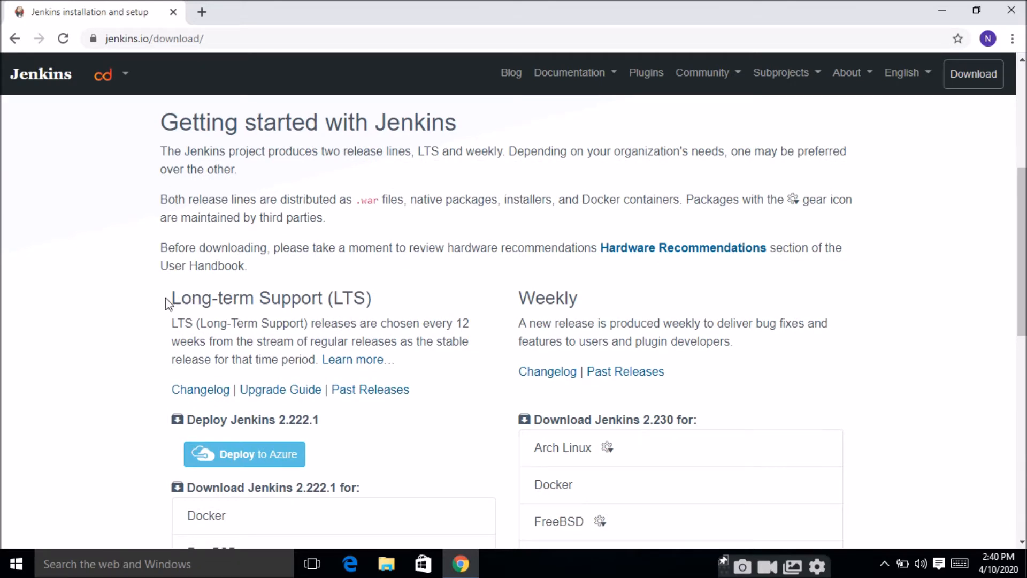
drag(167, 298, 383, 303)
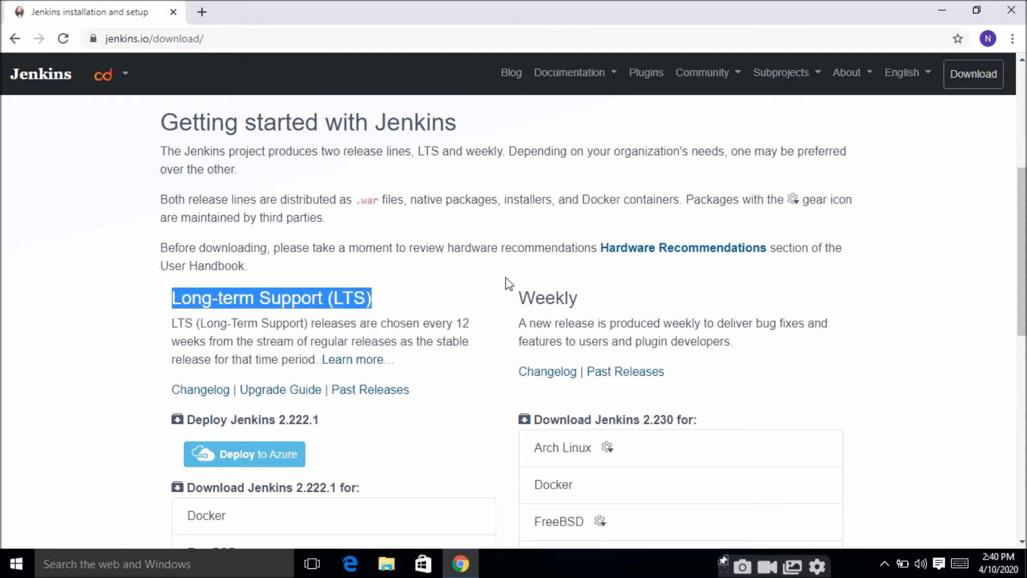
double_click(554, 295)
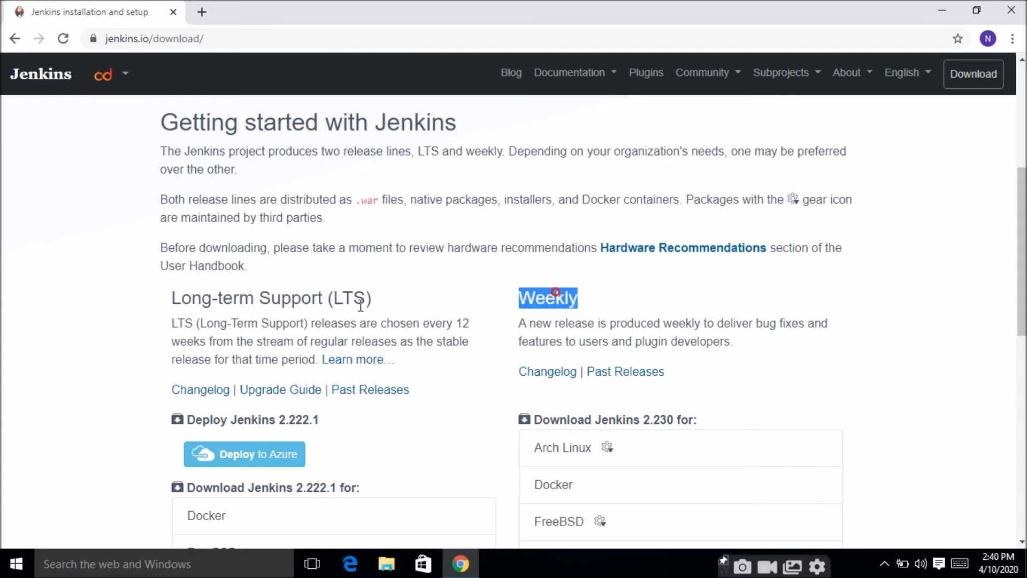
scroll(361, 305, down, 10)
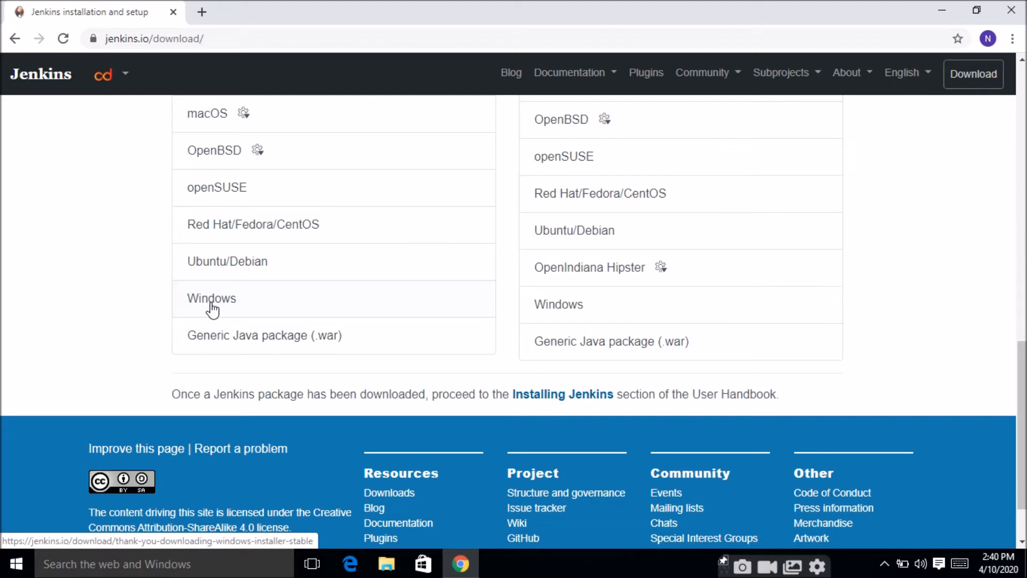
click(211, 304)
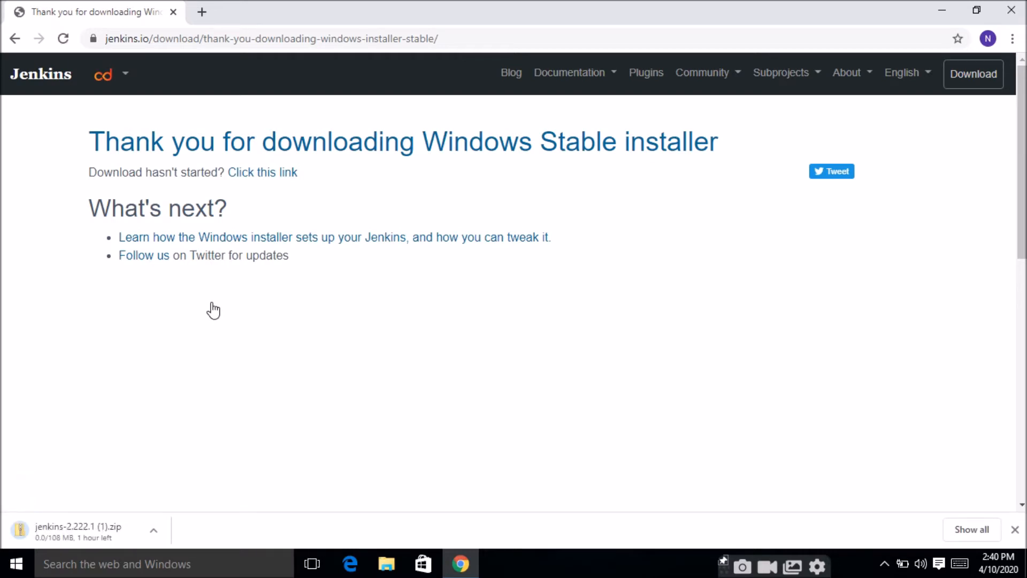
right_click(108, 541)
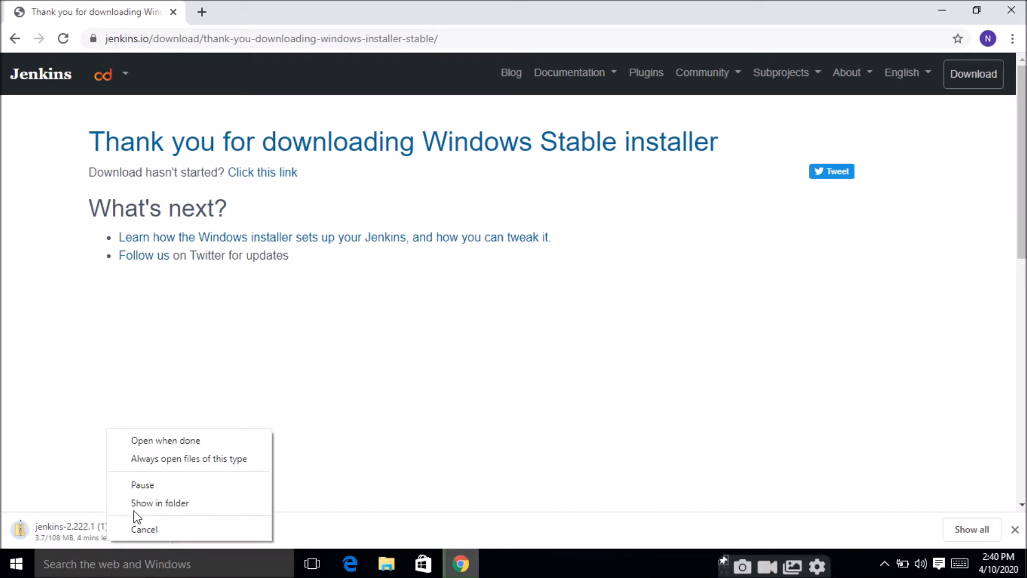
click(143, 484)
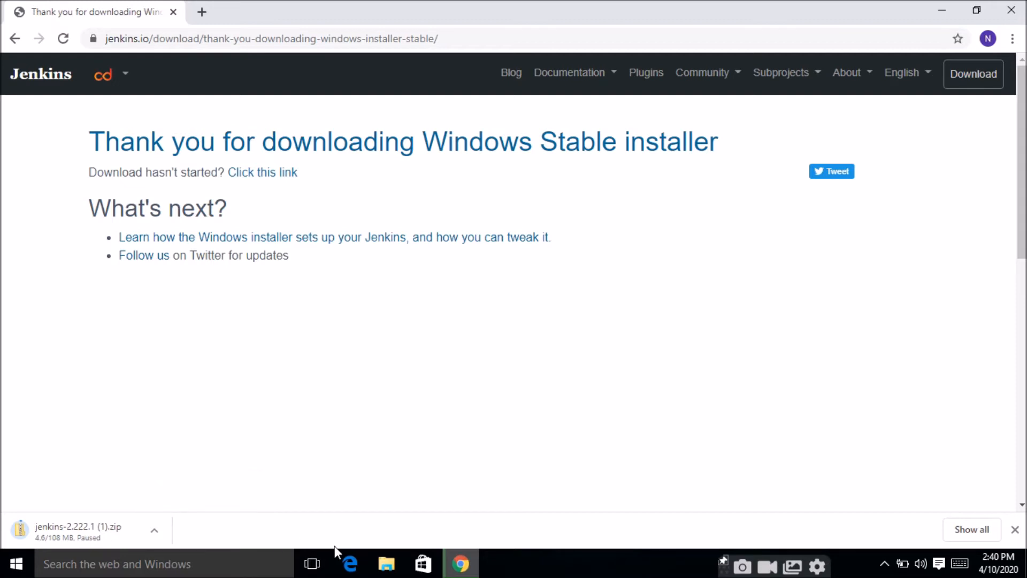
Step: Switch to File Explorer and launch the jenkins installer from the jenkins-2.222.1 folder in Downloads
click(374, 565)
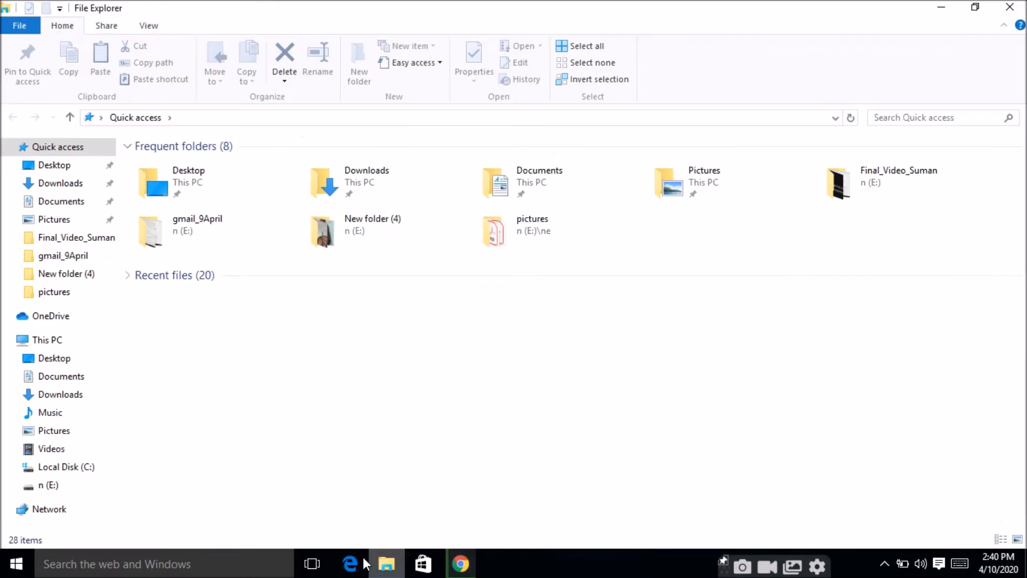
click(60, 183)
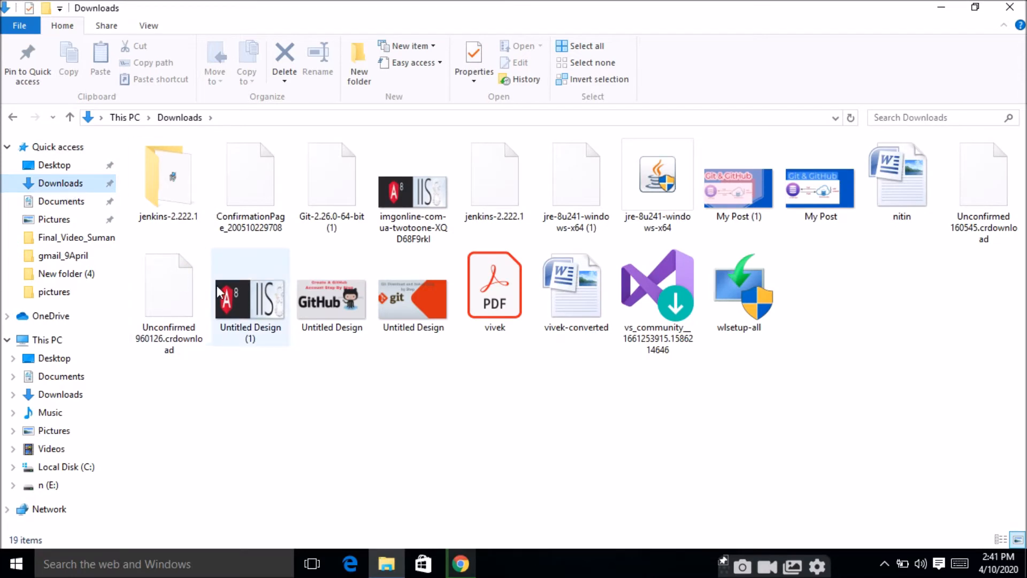
double_click(188, 225)
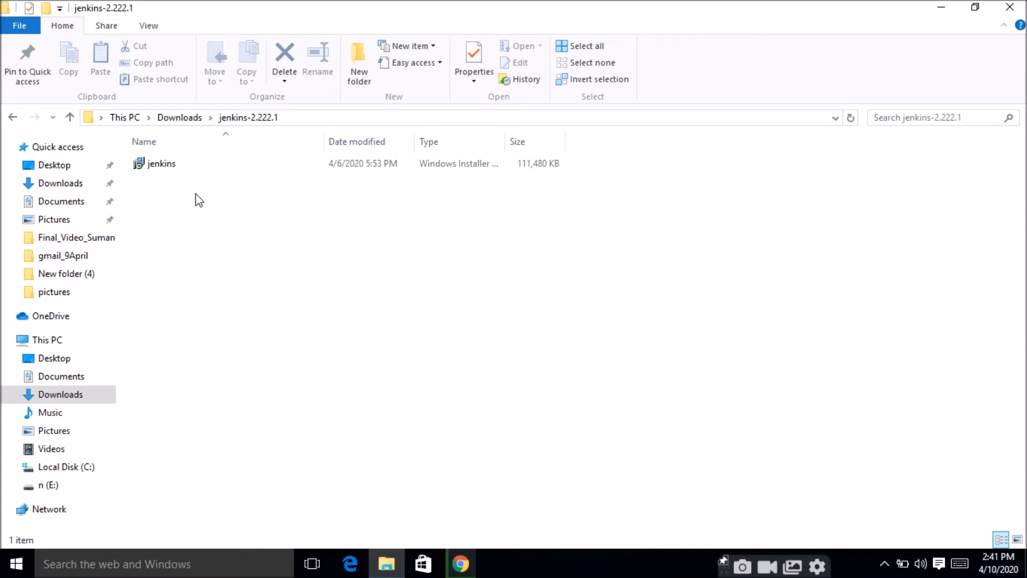
double_click(176, 164)
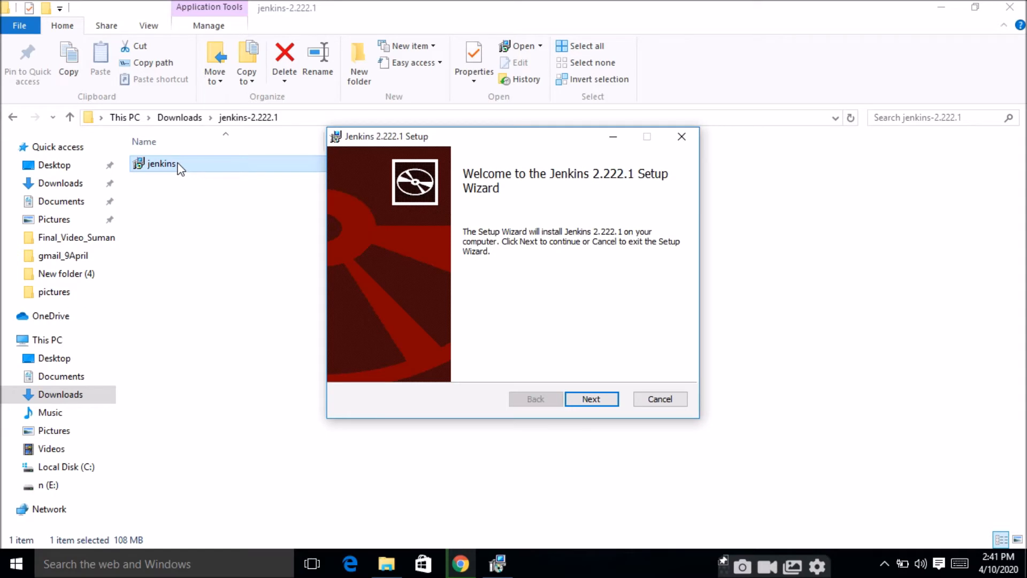
Step: Install Jenkins 2.222.1 with the default setup options and close the browser window that the installer opens
key(Return)
key(Return)
key(Return)
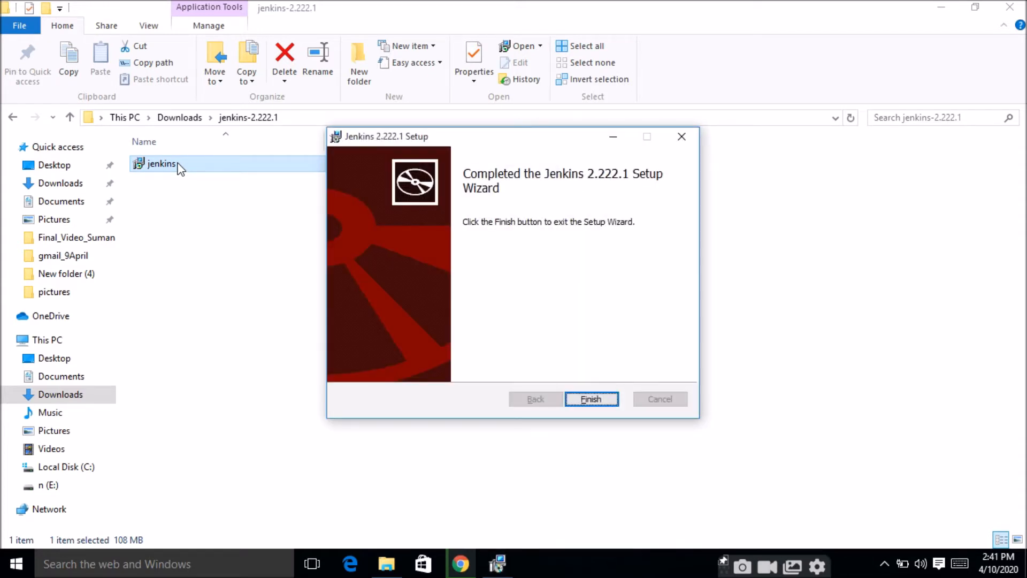
key(Return)
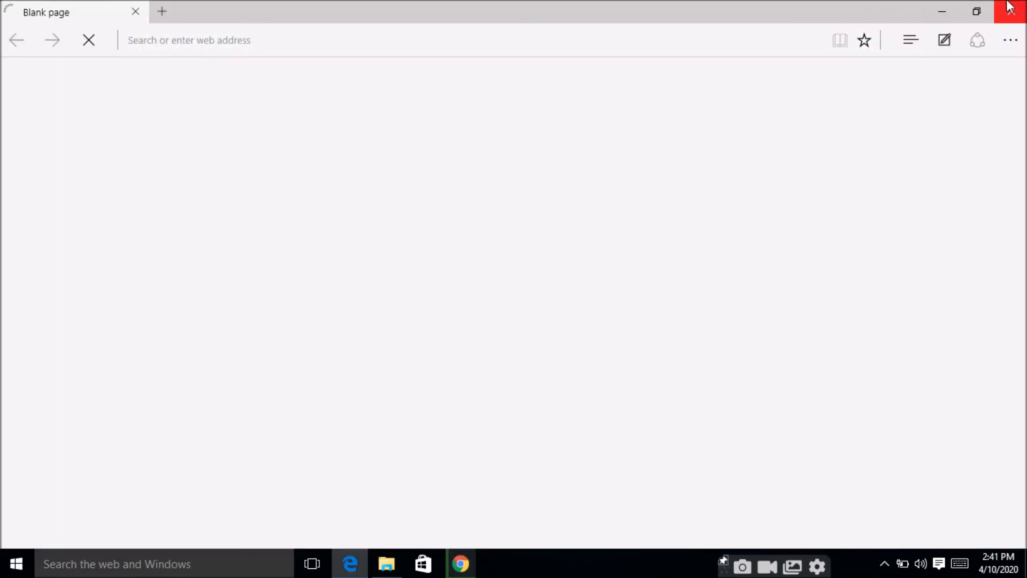
click(1021, 5)
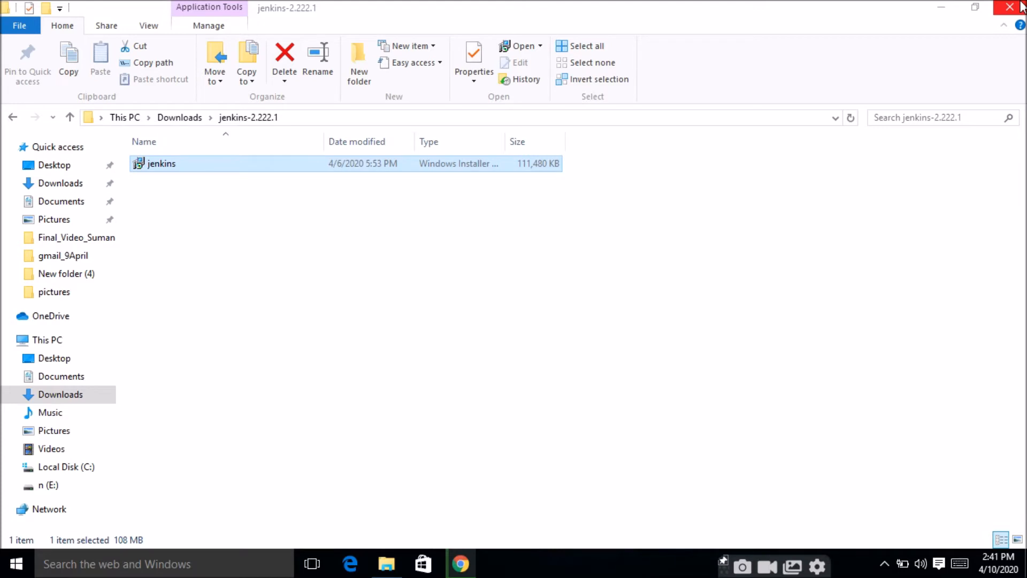
Step: Switch to Chrome, open localhost:8080 in a new tab in place of the download page, and submit the prefilled administrator password
click(462, 565)
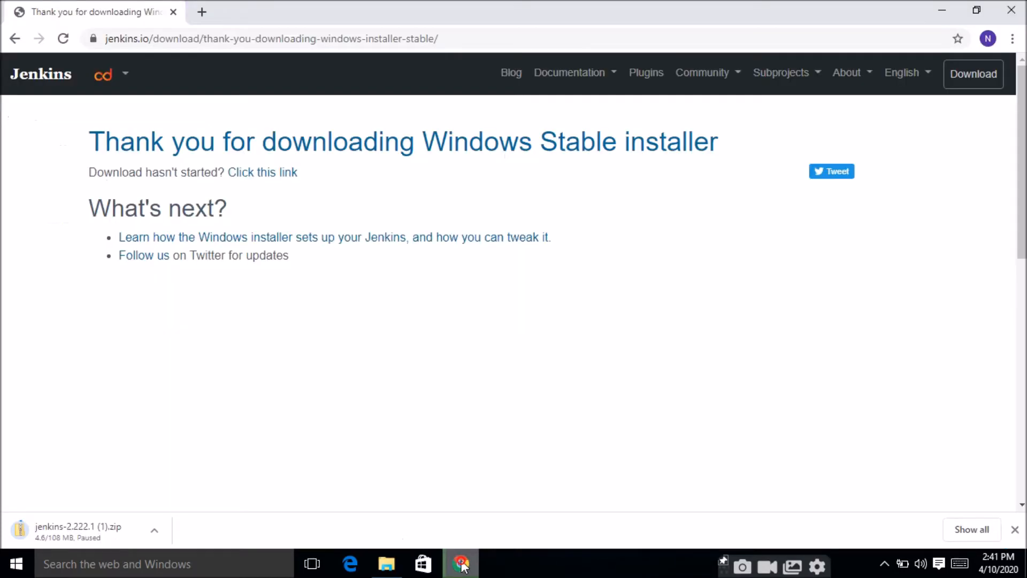
click(202, 12)
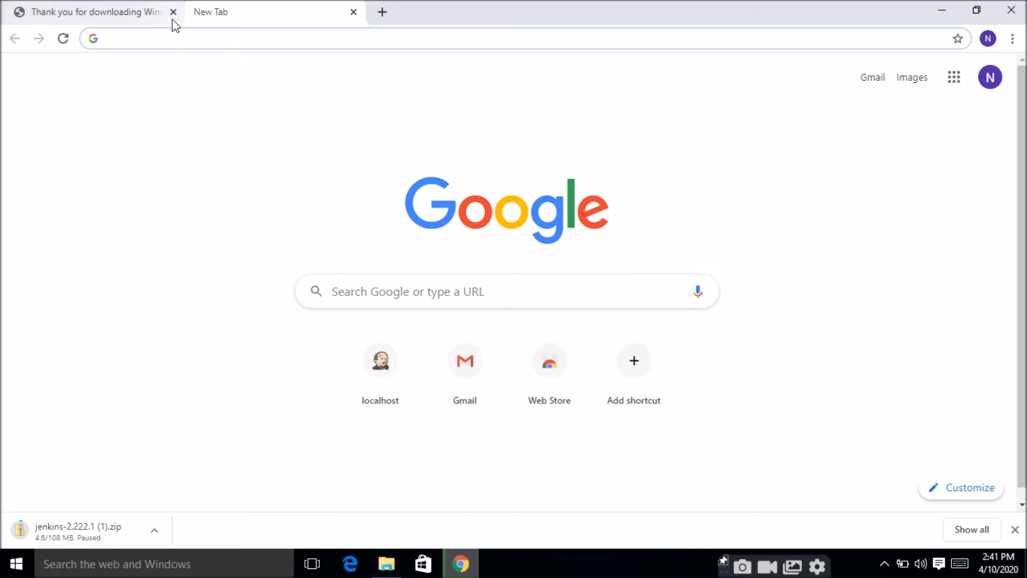
click(172, 20)
click(173, 12)
click(161, 42)
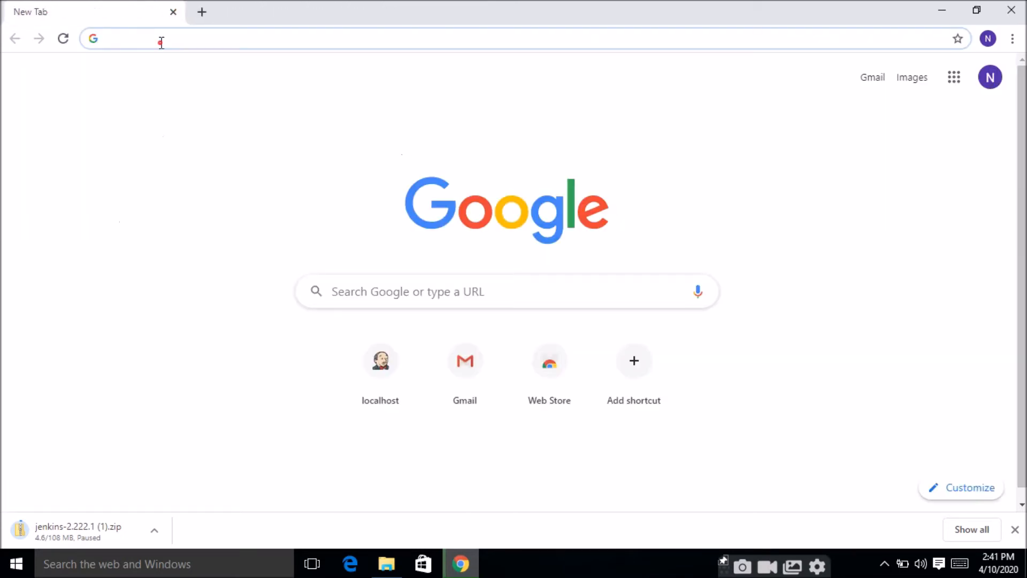
text(loca)
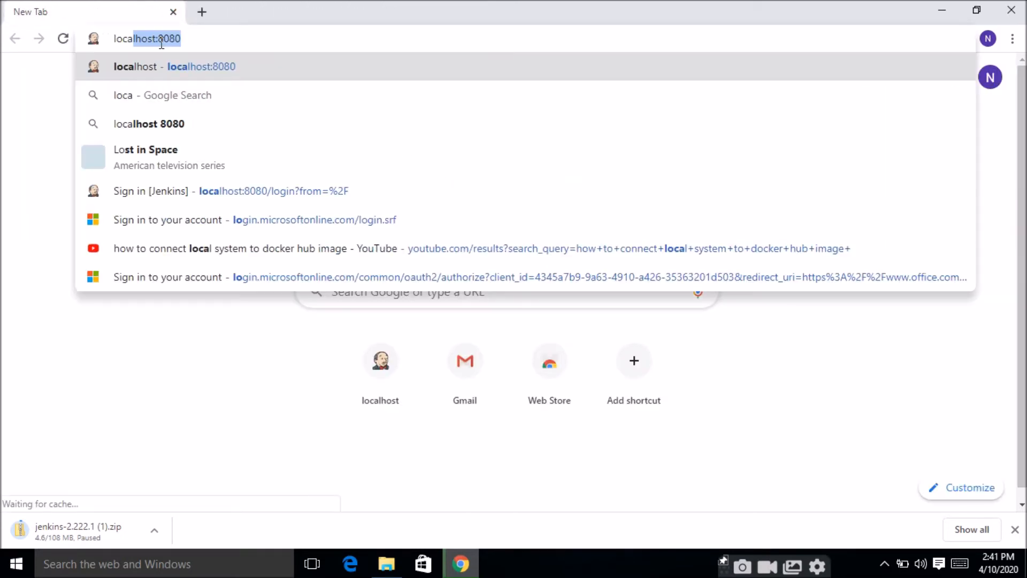
text(l)
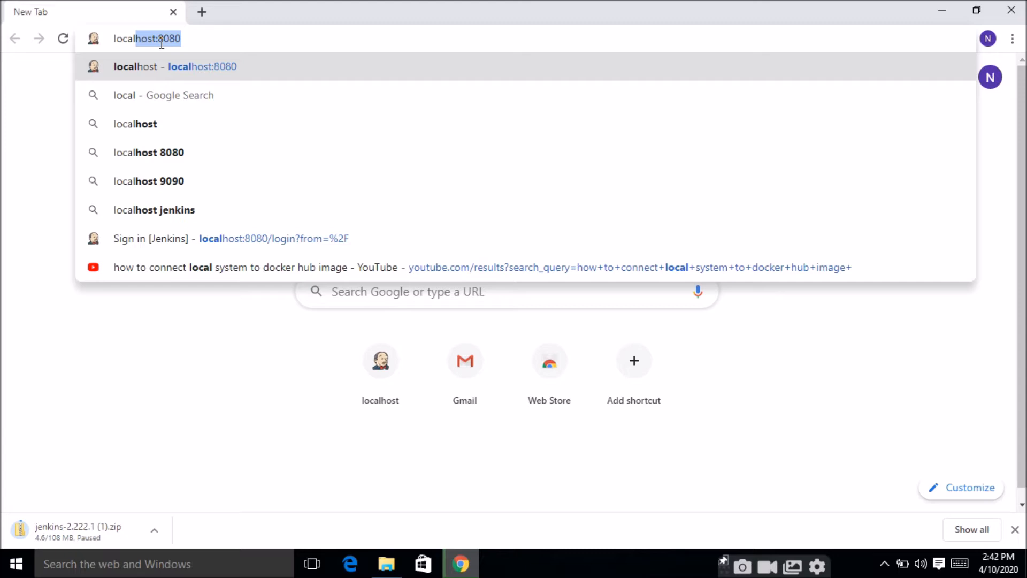
key(Return)
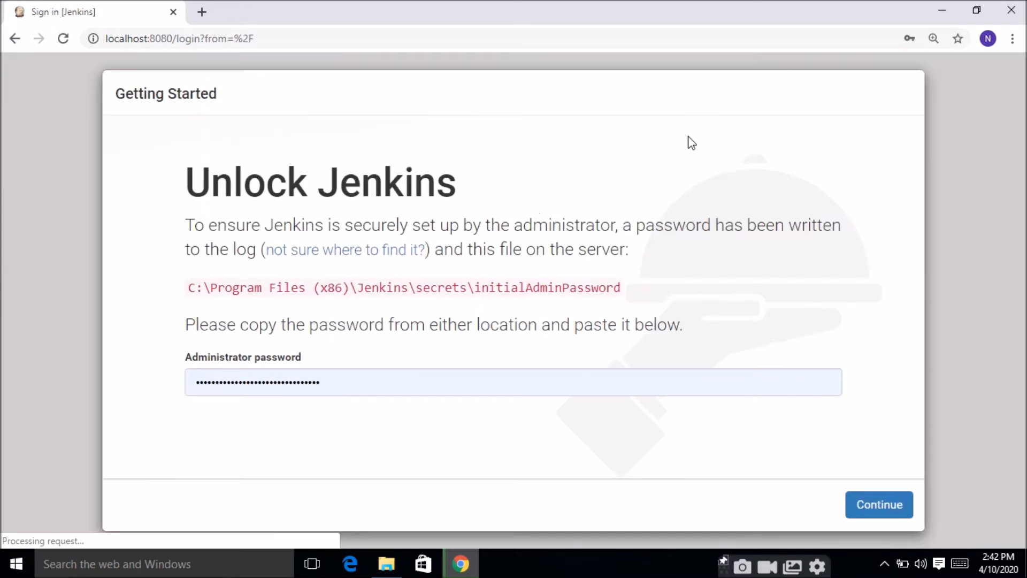
click(879, 506)
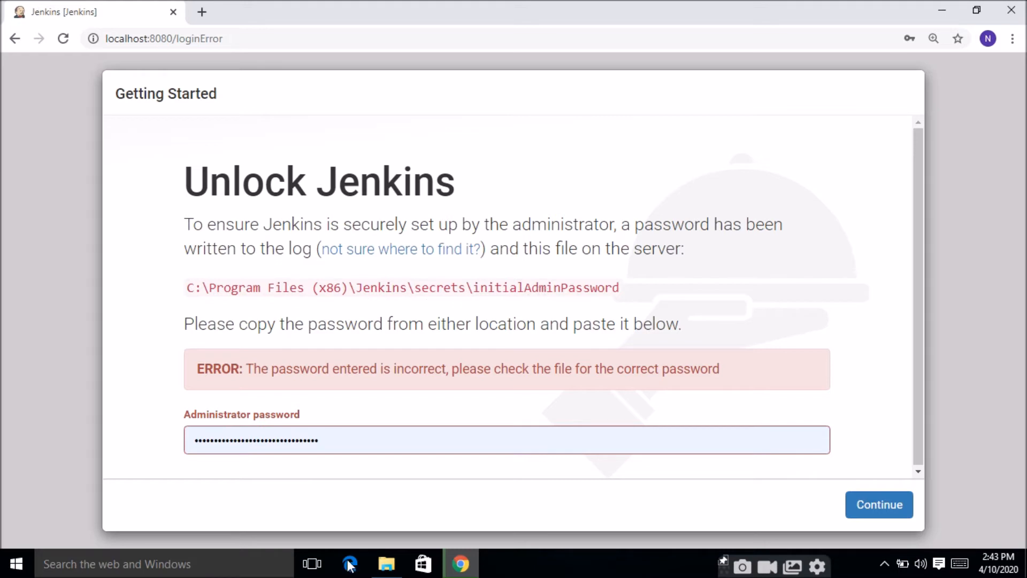
Step: Switch to File Explorer and open the folder C:\Program Files (x86)\Jenkins\secrets
click(386, 563)
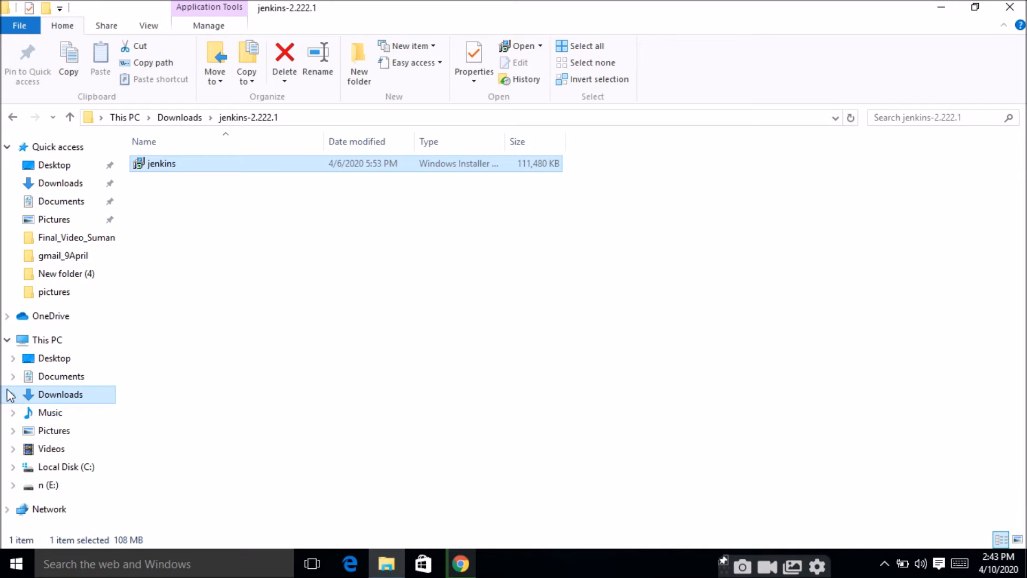
click(69, 473)
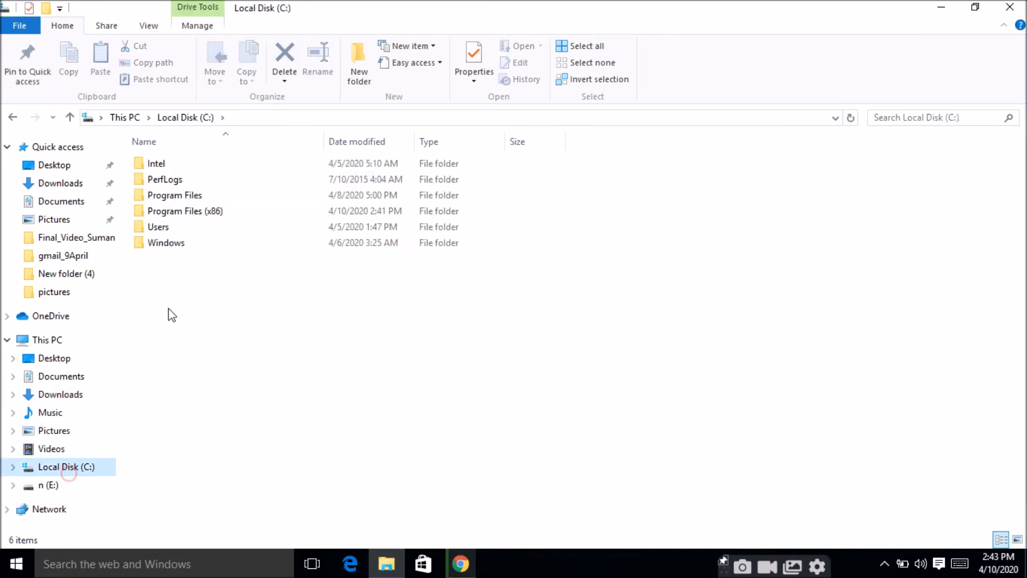
double_click(219, 218)
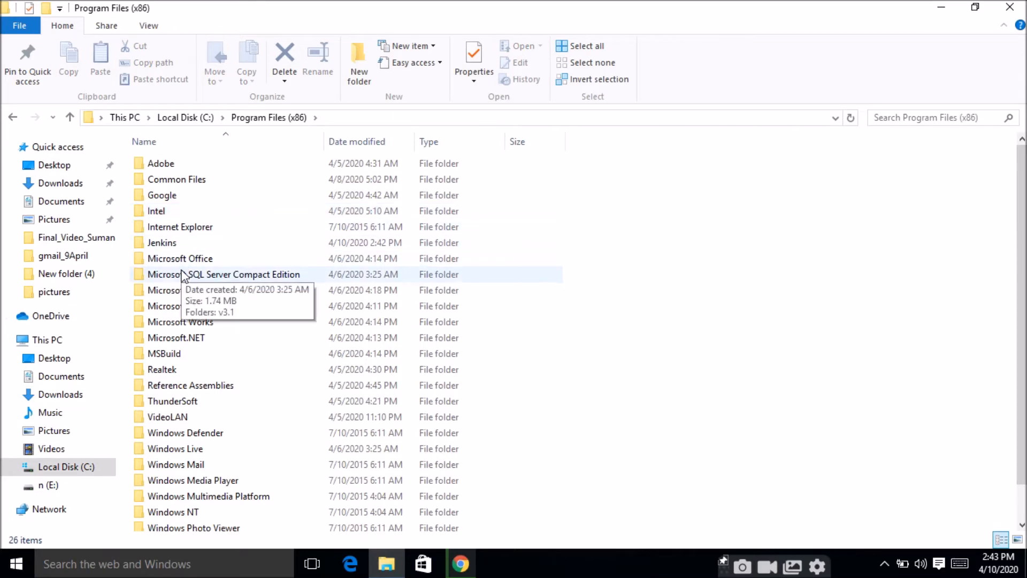
double_click(195, 241)
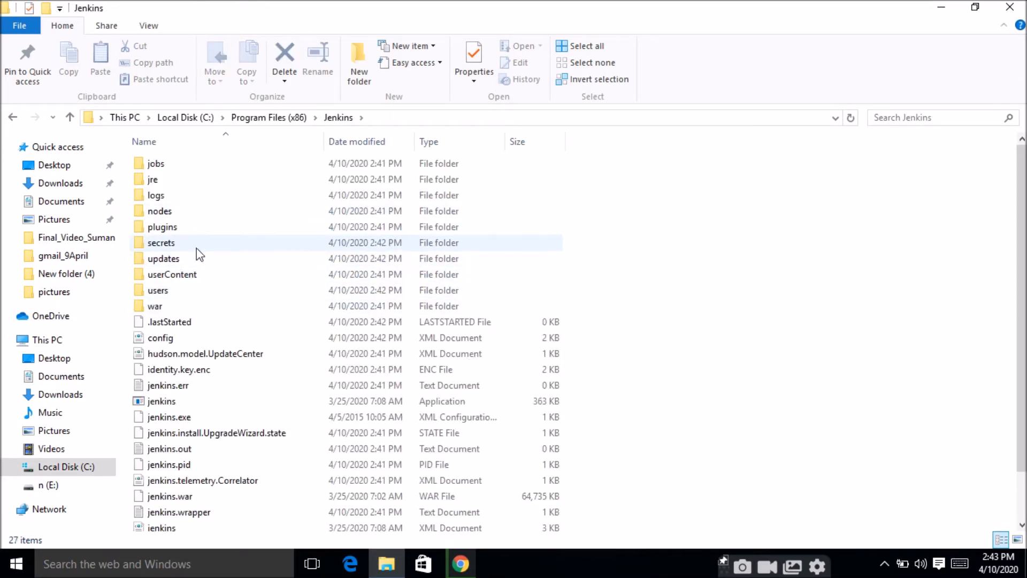
double_click(196, 244)
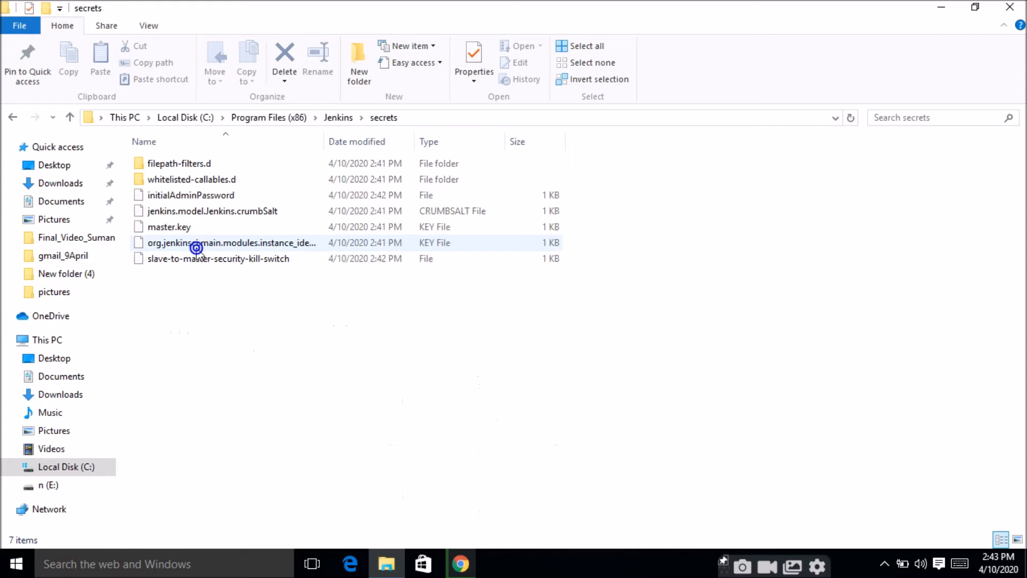
Step: Open the initialAdminPassword file in Notepad and copy the whole password
right_click(195, 194)
mouse_move(246, 246)
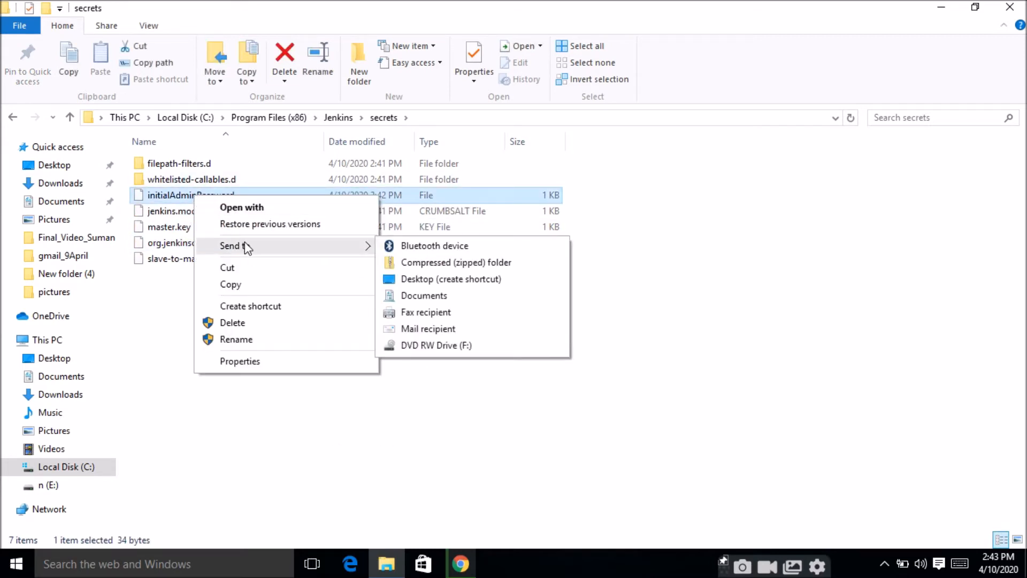
click(286, 208)
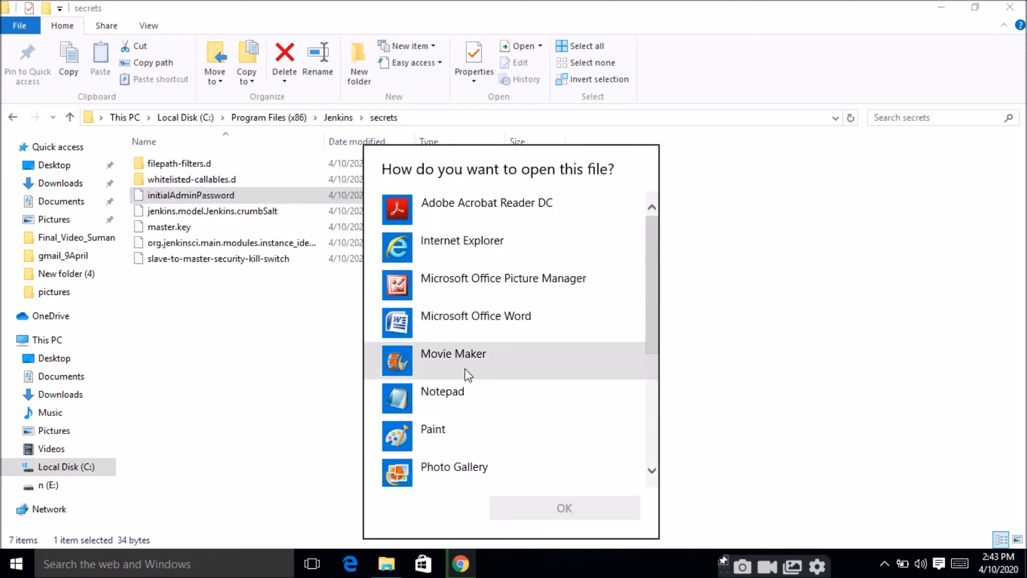
click(452, 389)
click(453, 389)
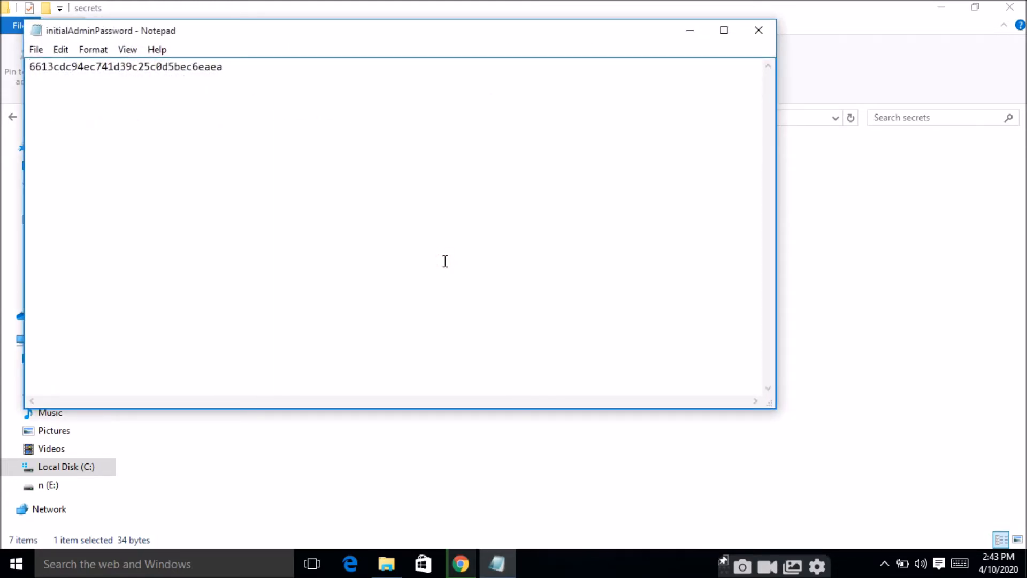
key(ctrl+a)
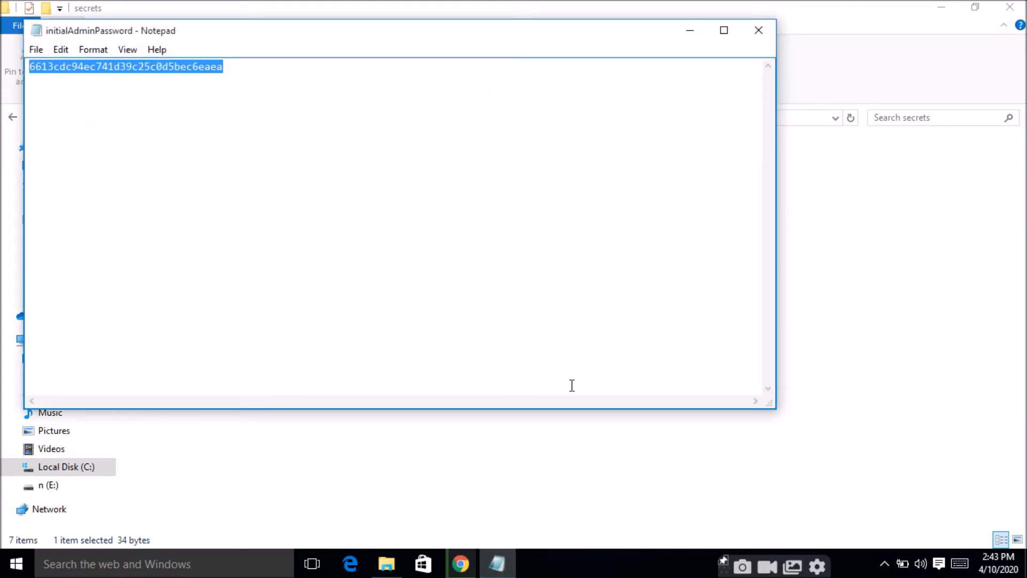
Step: Switch to Chrome, unlock Jenkins with the copied administrator password in place of the old entry, and update the password saved in the browser
click(465, 567)
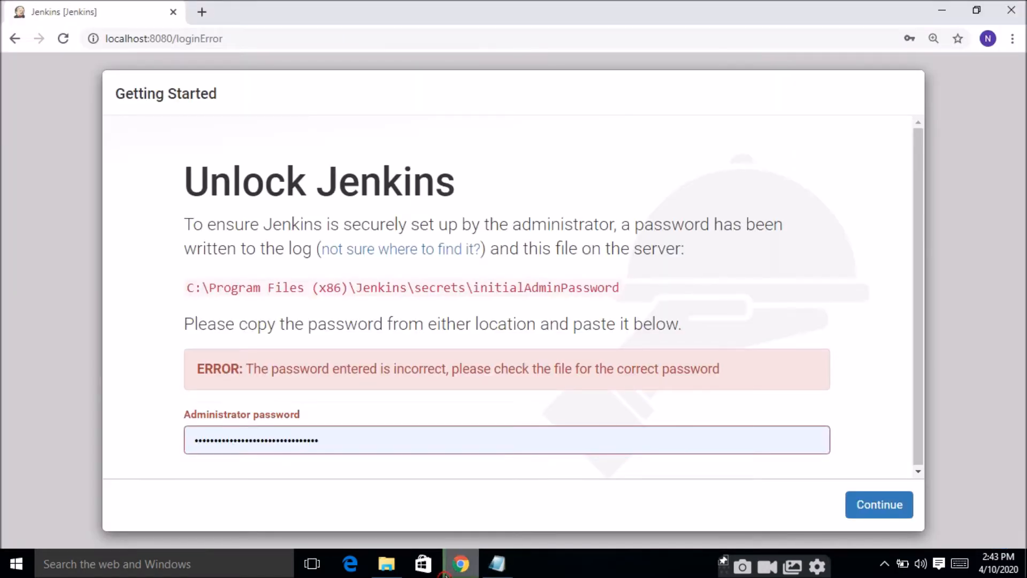
click(528, 442)
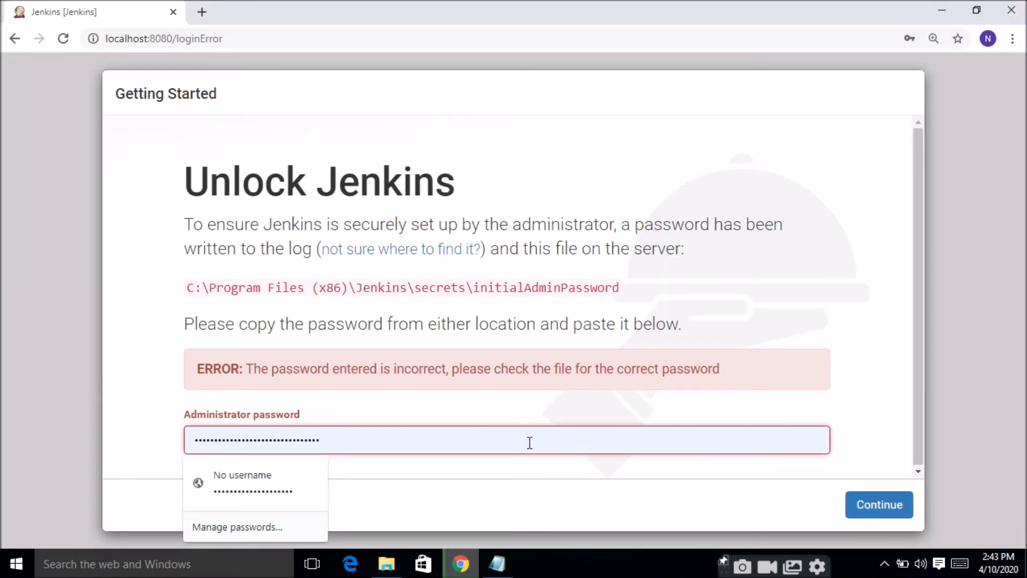
key(ctrl+a)
key(ctrl+v)
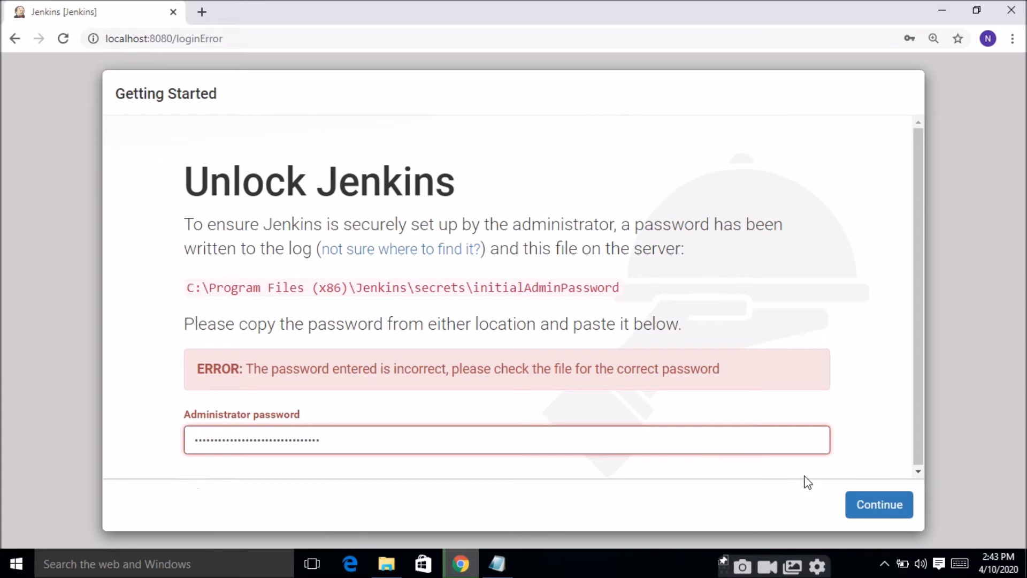
click(872, 515)
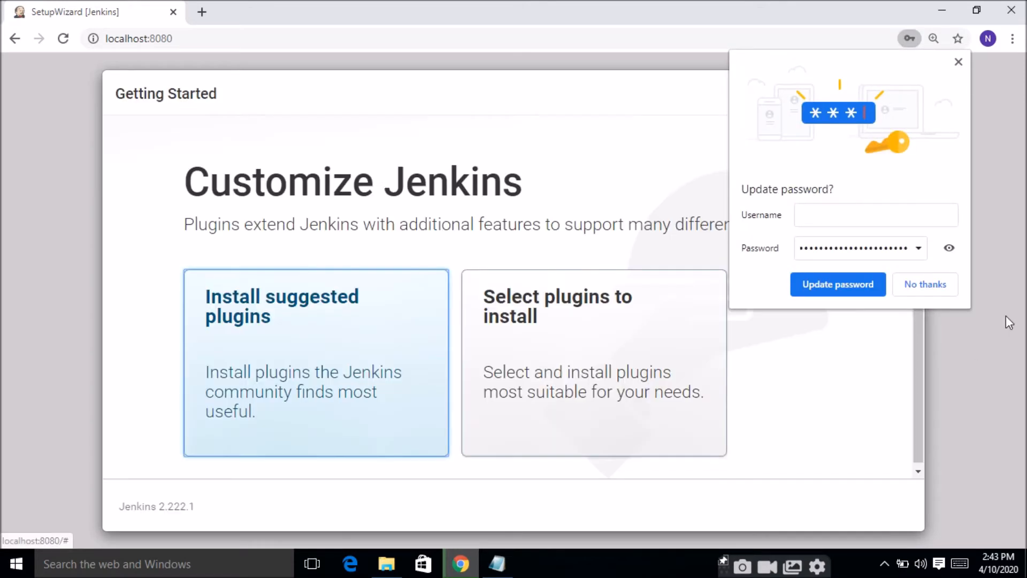
click(859, 290)
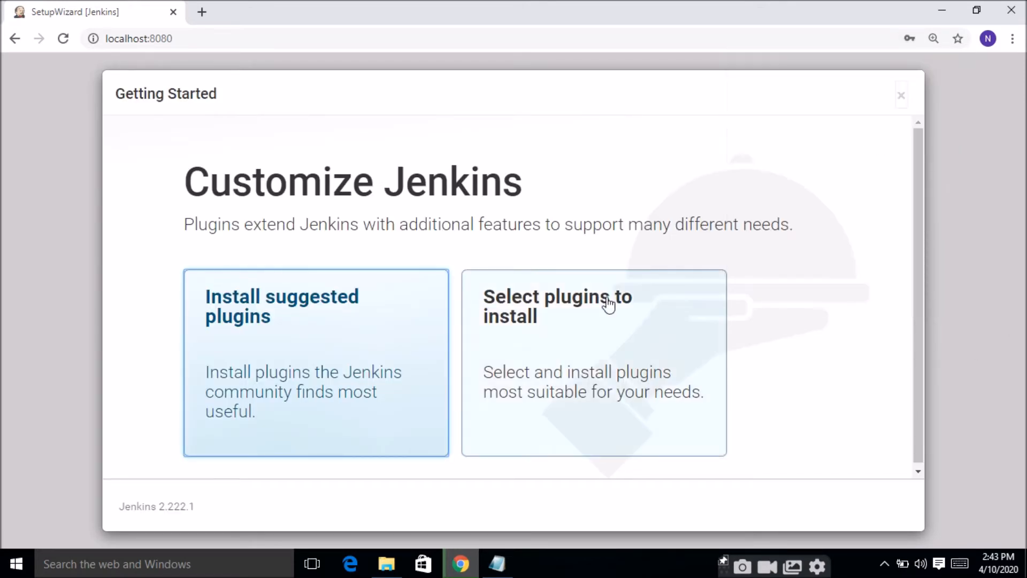
Step: Choose to select the plugins individually, add Dashboard View to the preselected ones, and install them
click(569, 354)
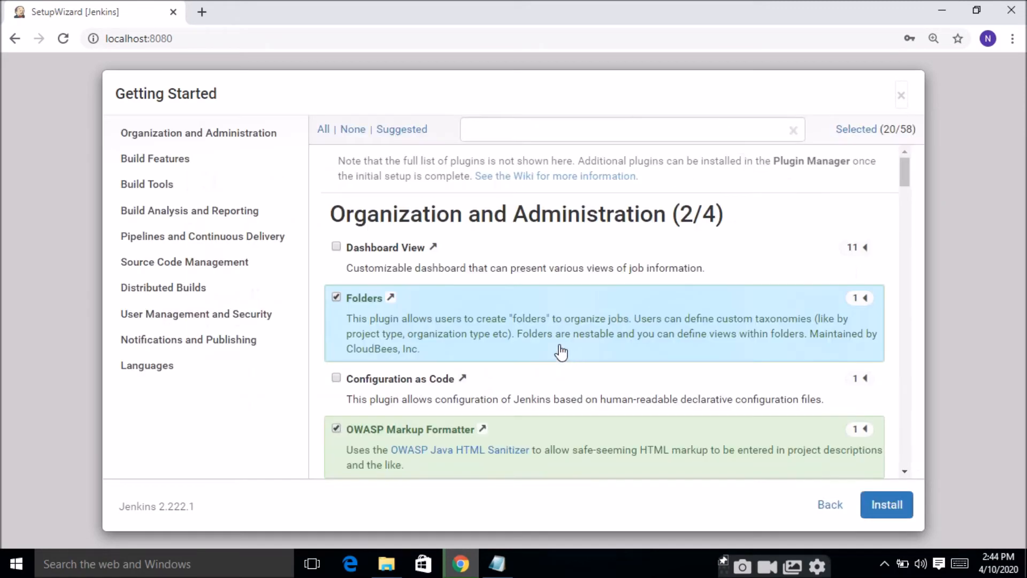
click(337, 247)
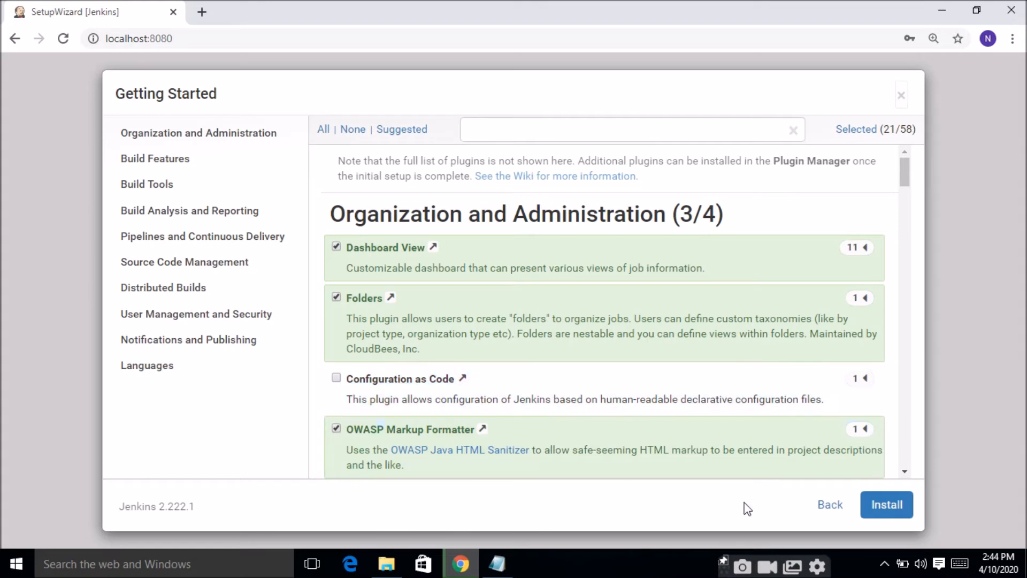
click(874, 514)
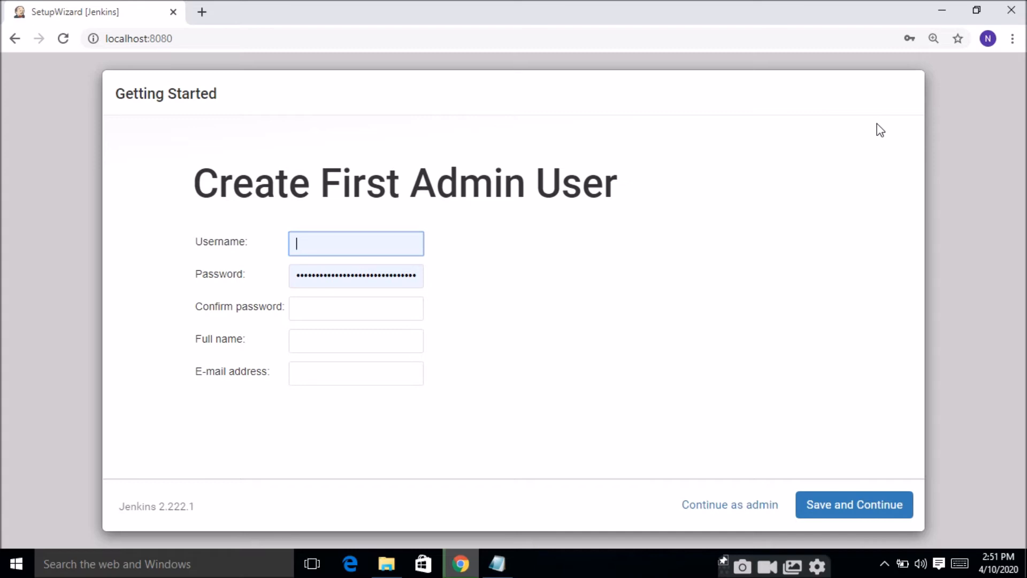
Step: Enter User as the first admin user's username, then fill in the account password and its confirmation
text(User)
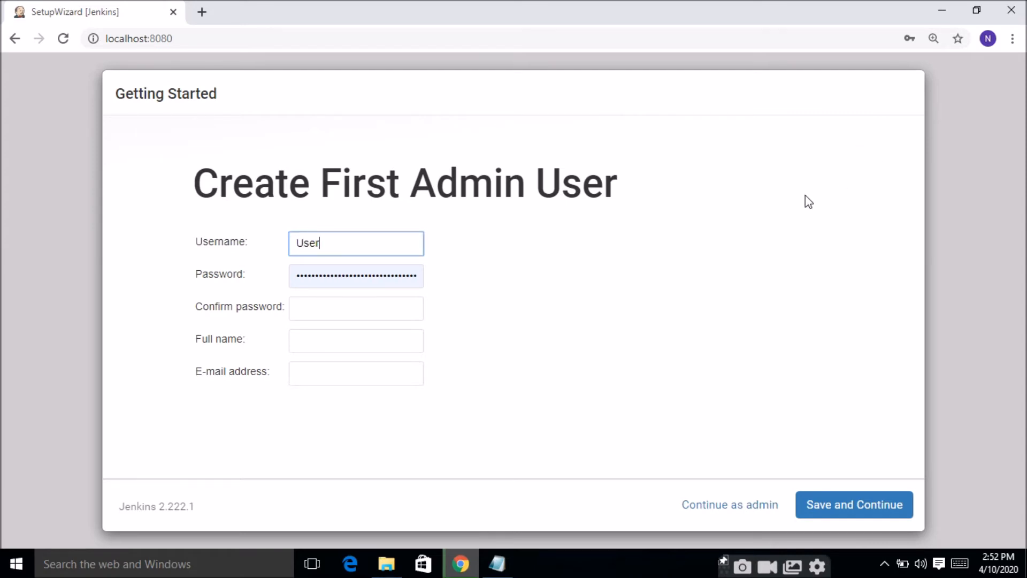
click(396, 282)
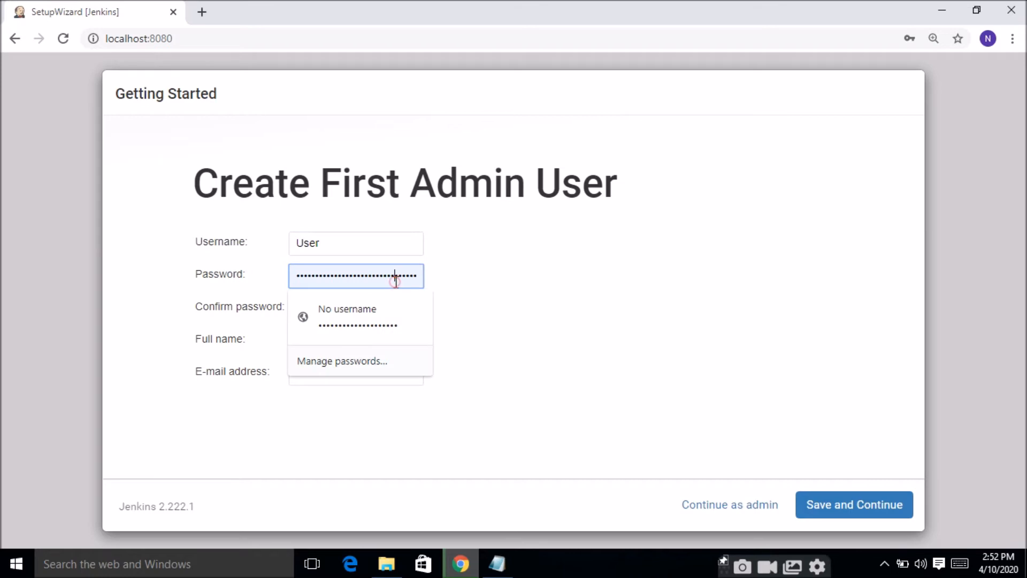
double_click(396, 282)
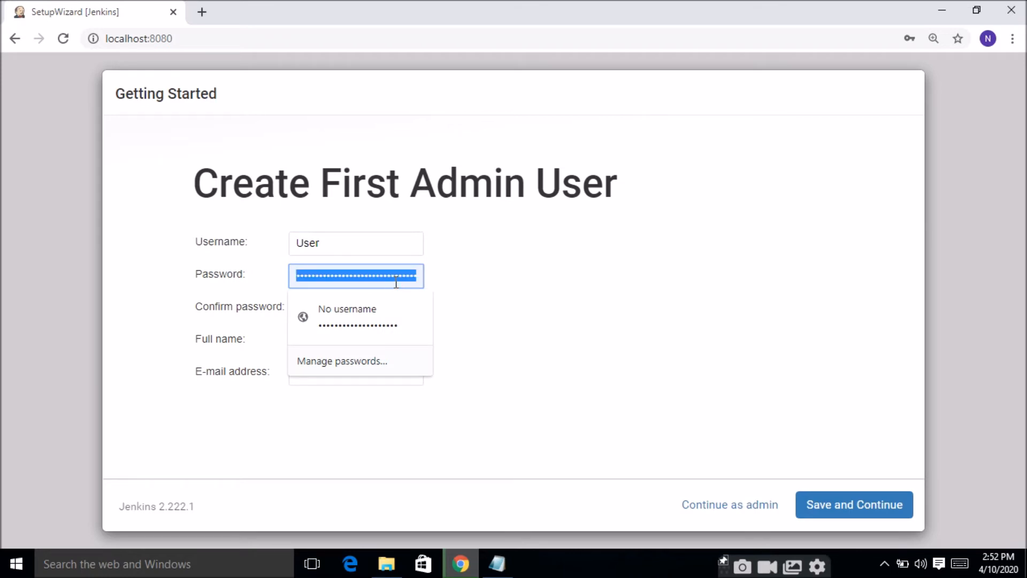
text(admi)
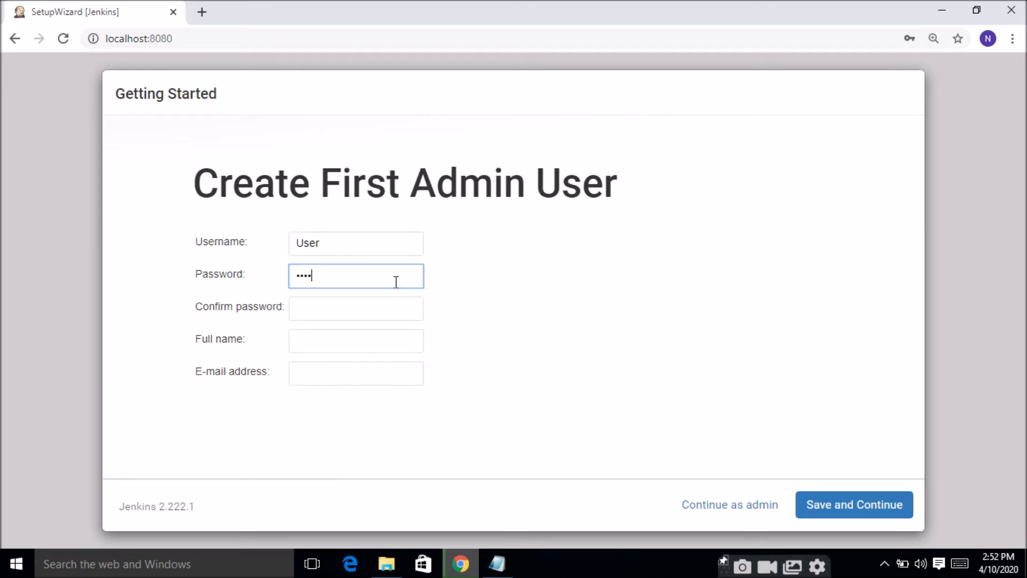
text(n@123)
click(357, 304)
text(A)
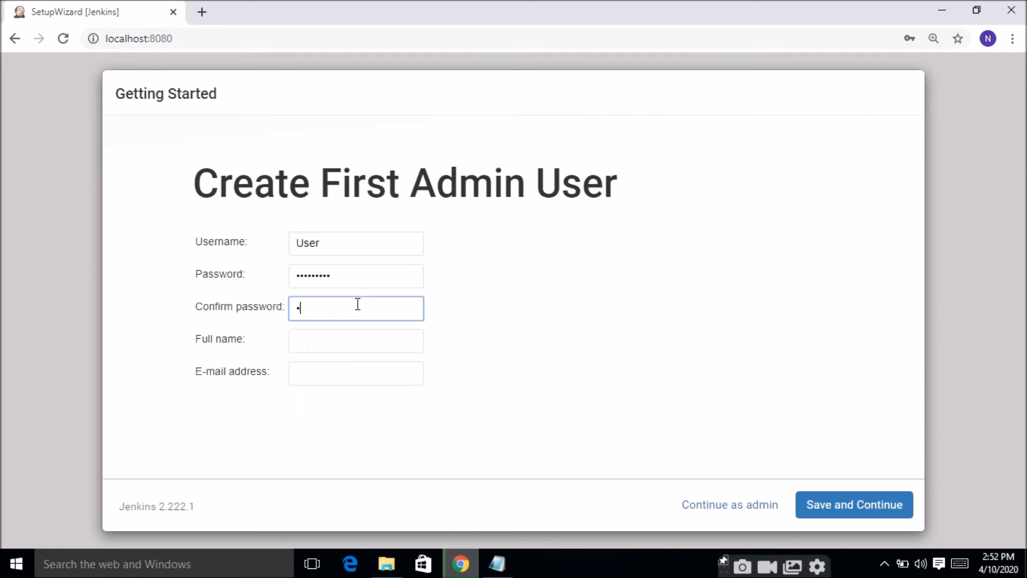
text(3)
Step: Fill in the admin user's full name and e-mail address, then save the user and continue
click(352, 341)
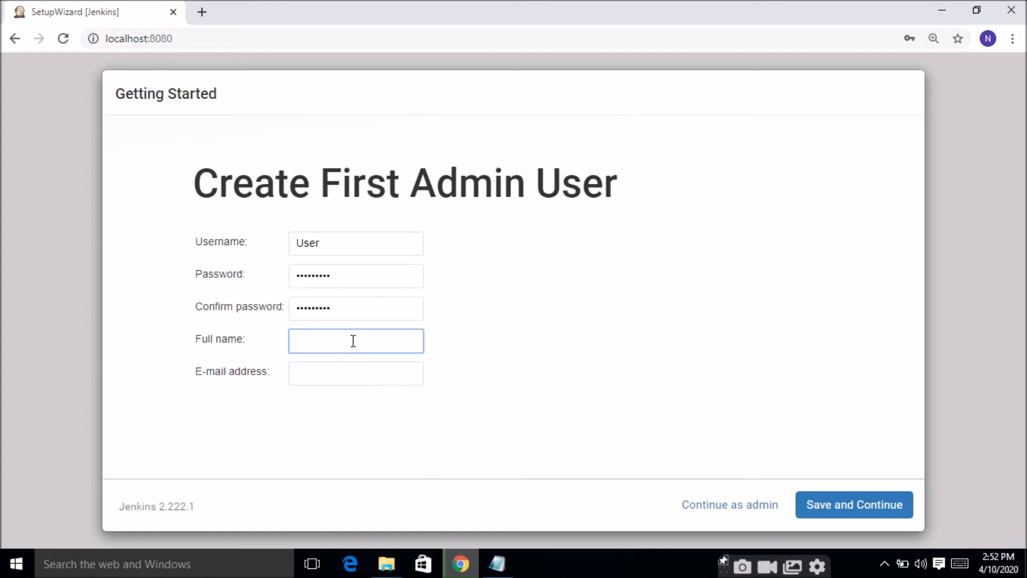
click(337, 373)
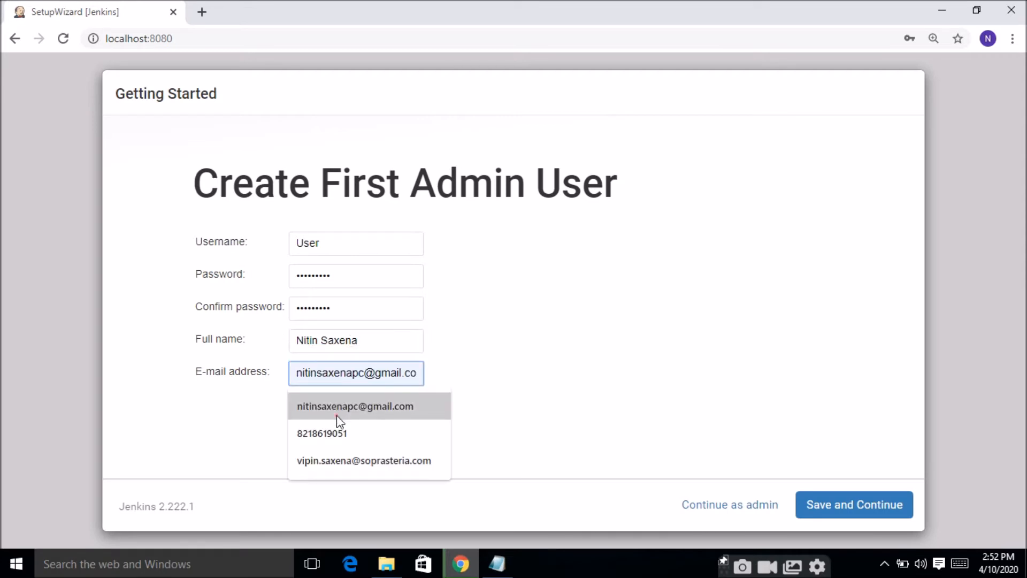
click(337, 412)
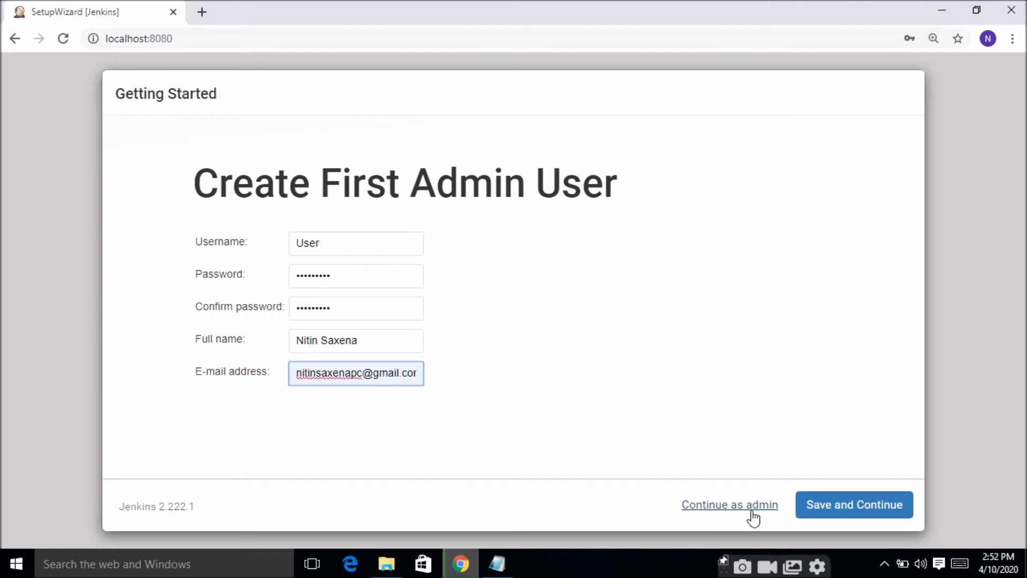
click(811, 512)
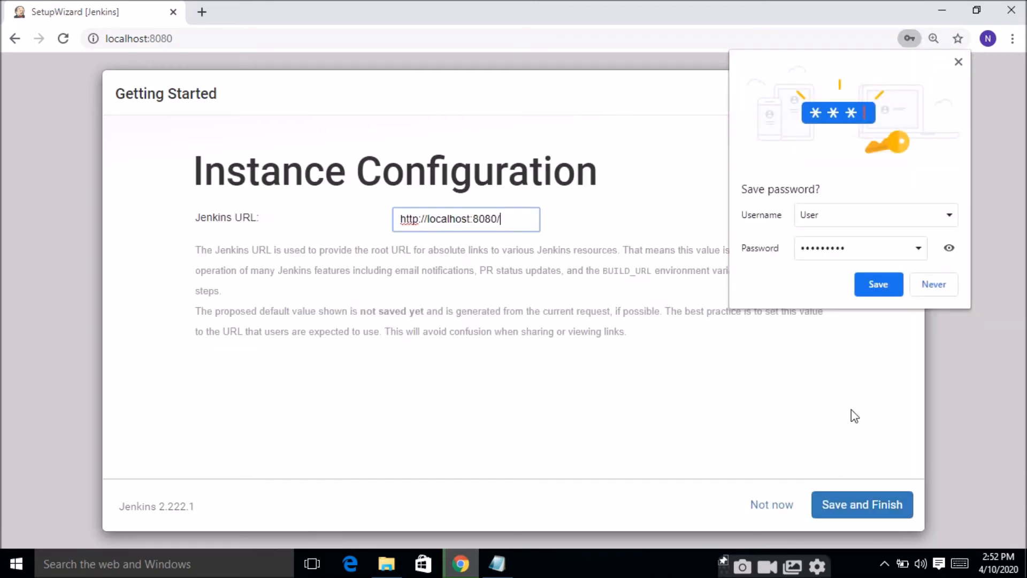
click(876, 289)
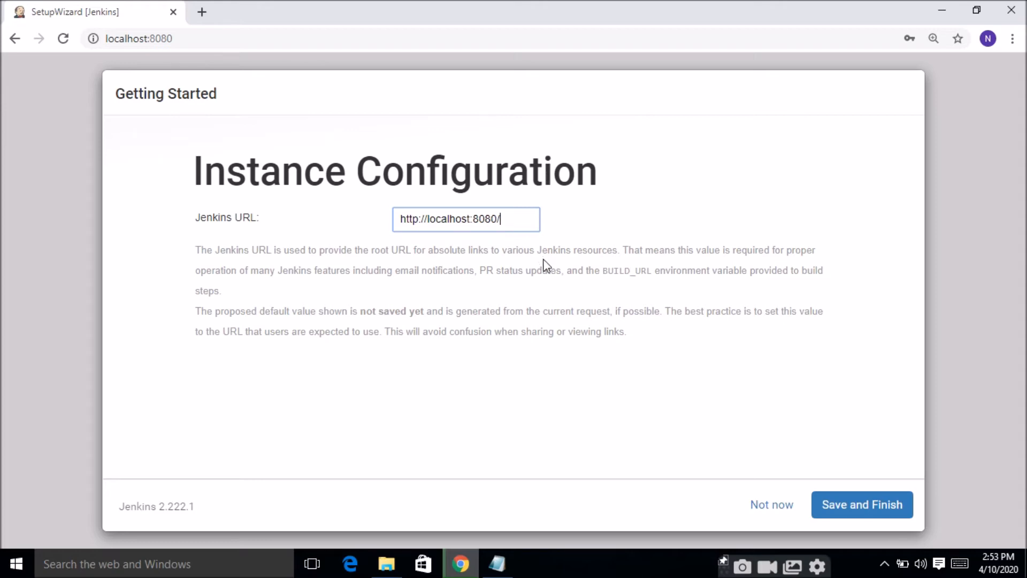
click(834, 519)
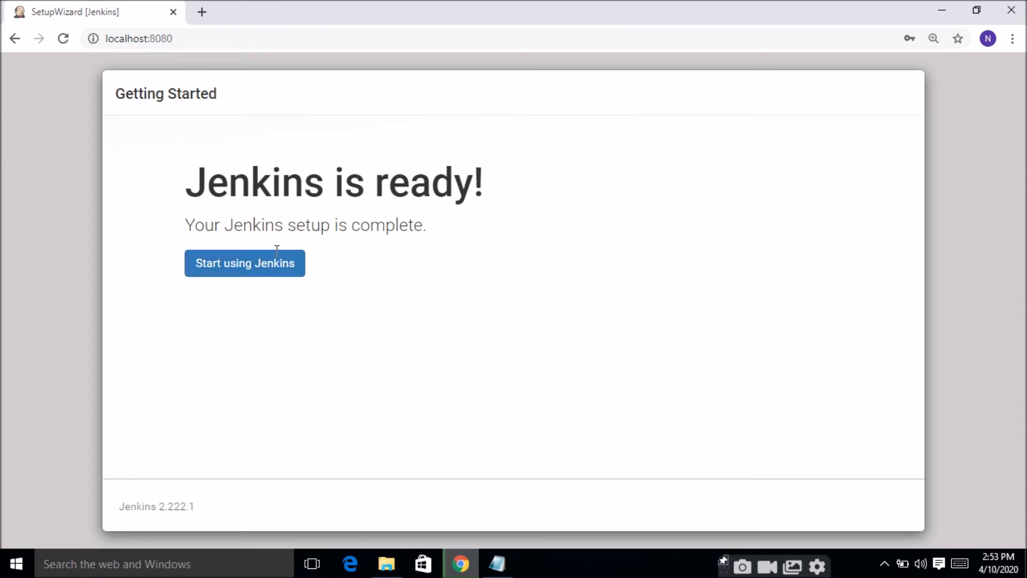
click(274, 265)
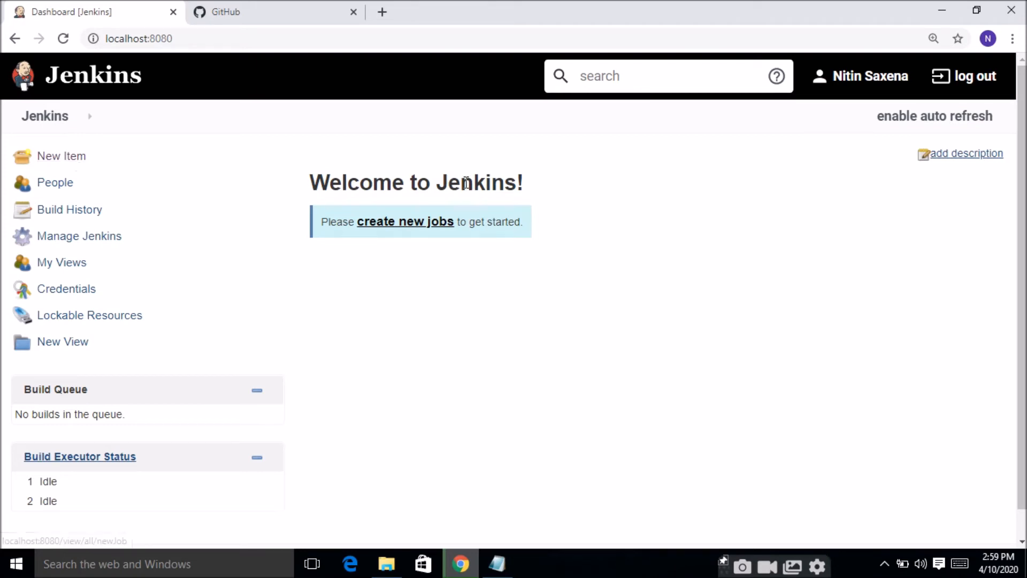
Step: Create a new Freestyle project job named Angular App
click(438, 222)
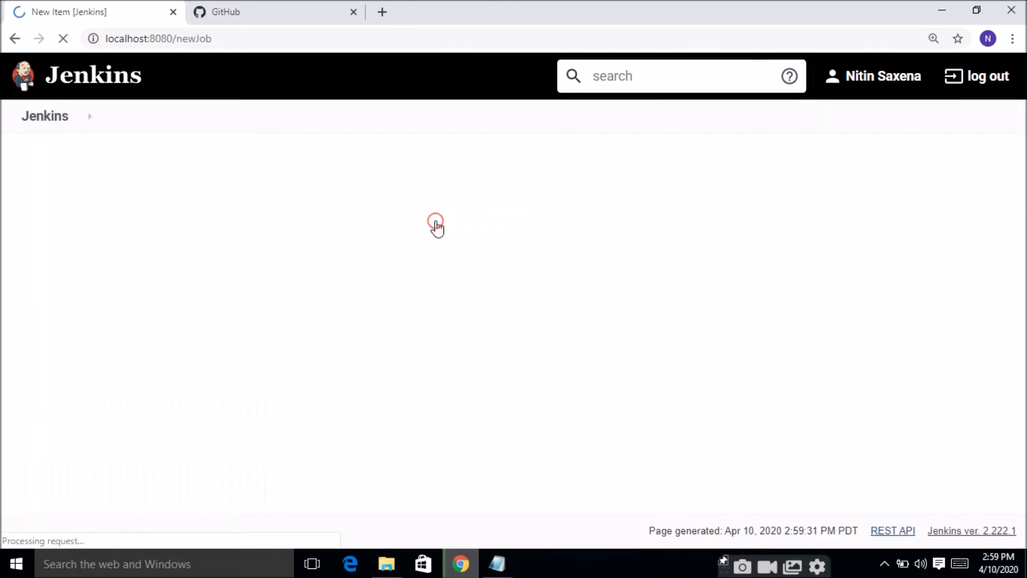
click(350, 210)
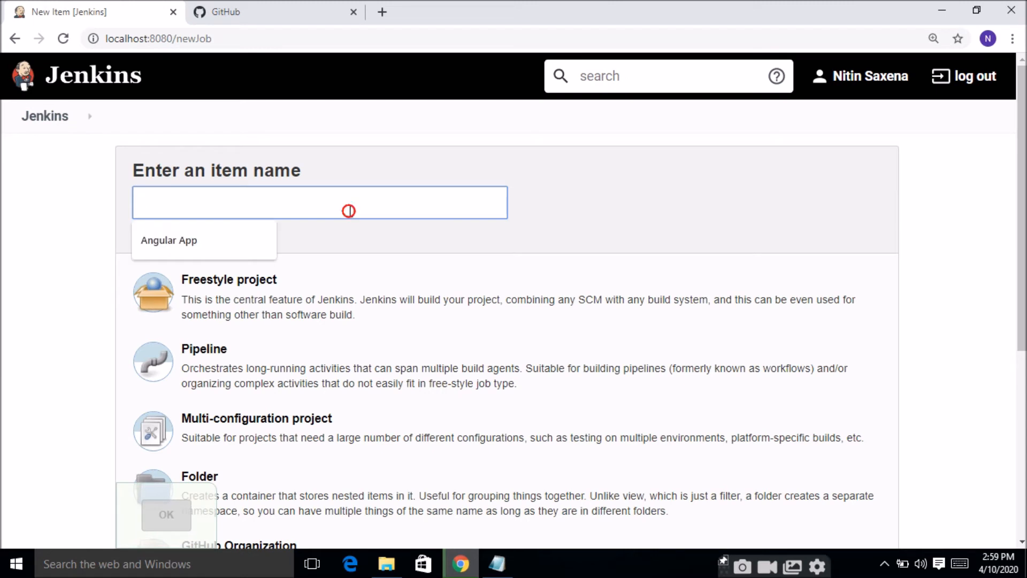
click(240, 249)
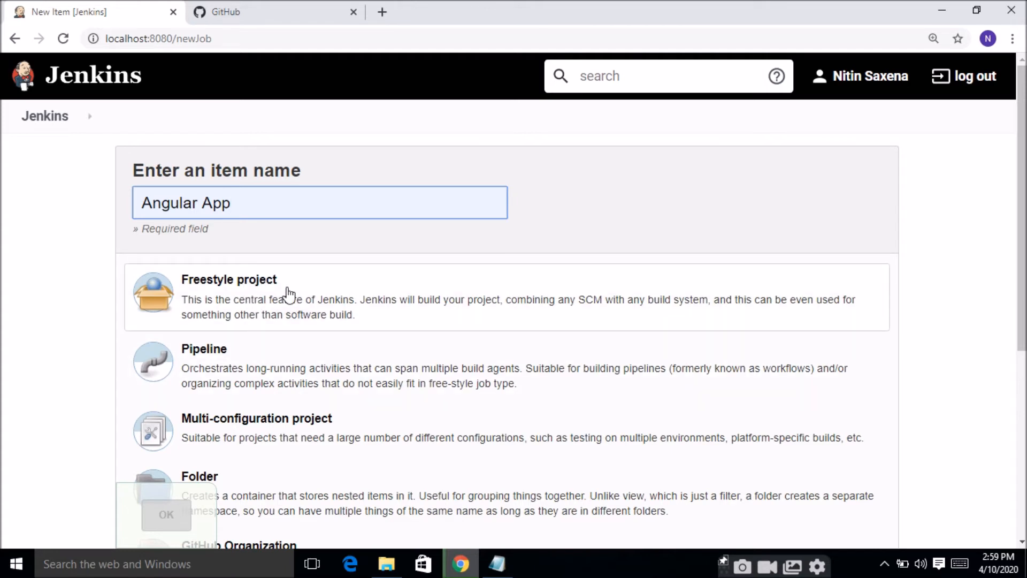
click(347, 303)
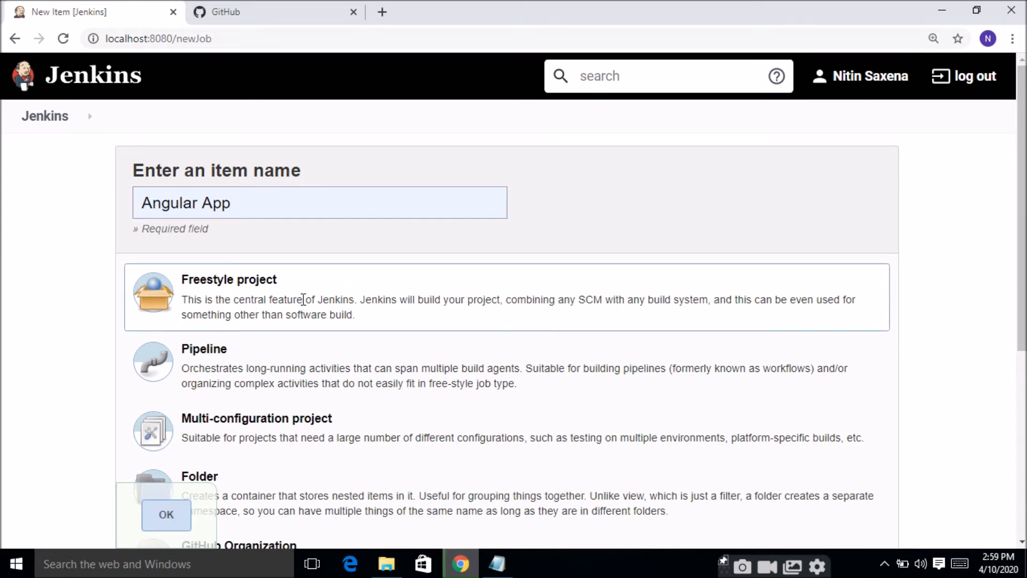
drag(1022, 209, 1022, 396)
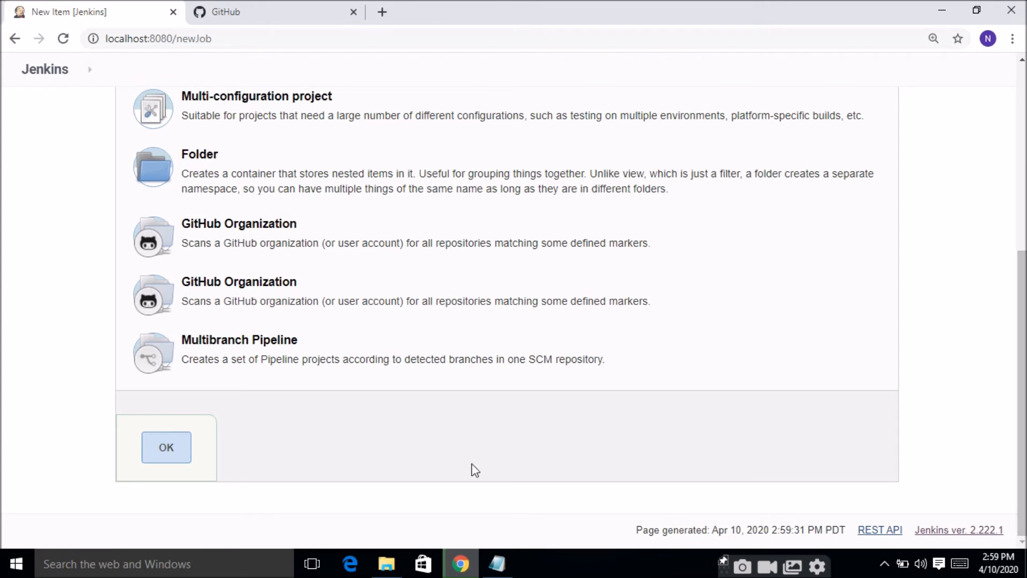
click(166, 449)
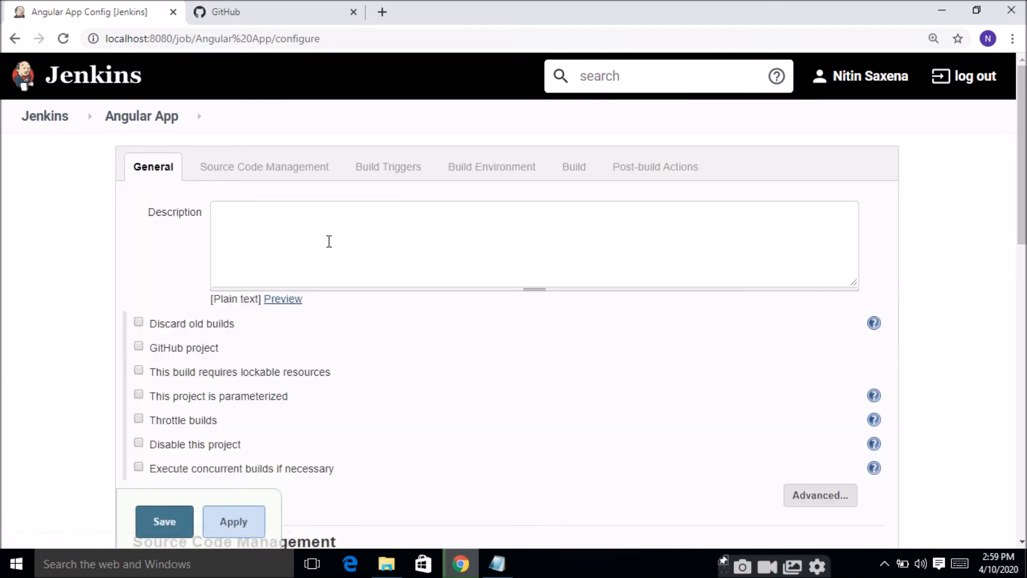
Step: Enter a short description for the Angular App job
click(329, 241)
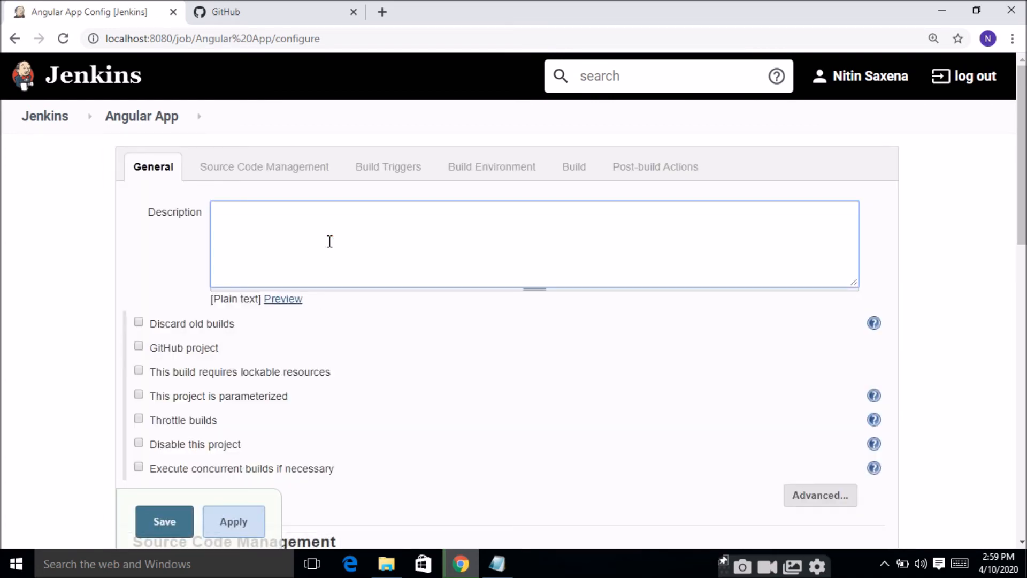
text(Fir)
text(ob)
Step: Set the Angular App job's source code management to Git and begin entering its repository URL
drag(1022, 206, 1023, 326)
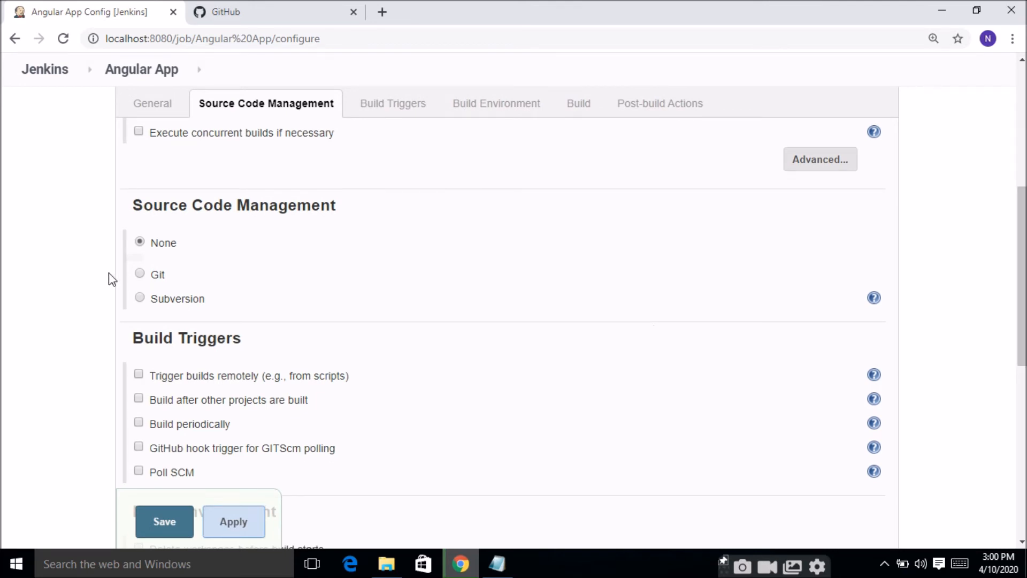
click(140, 274)
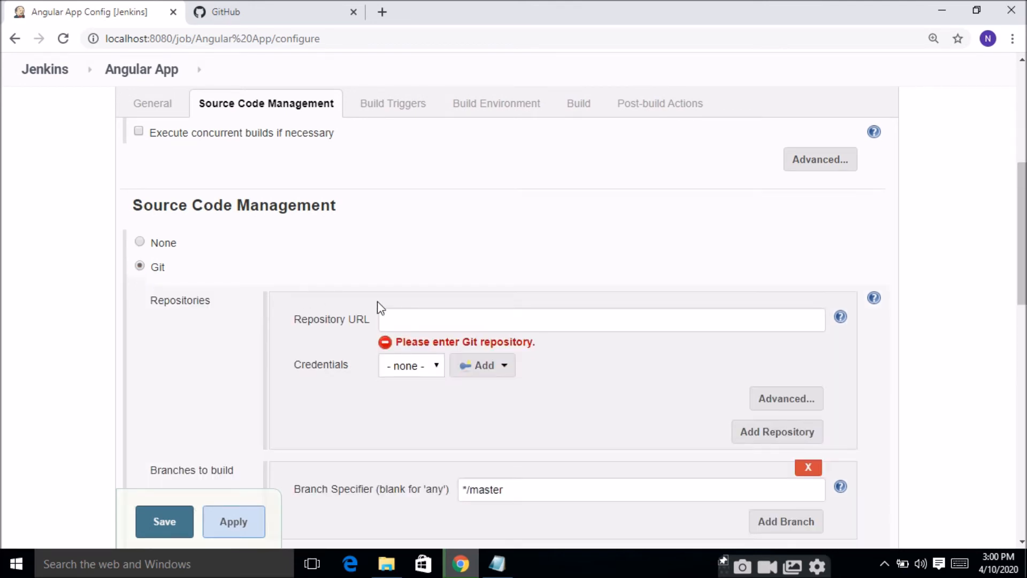
click(411, 321)
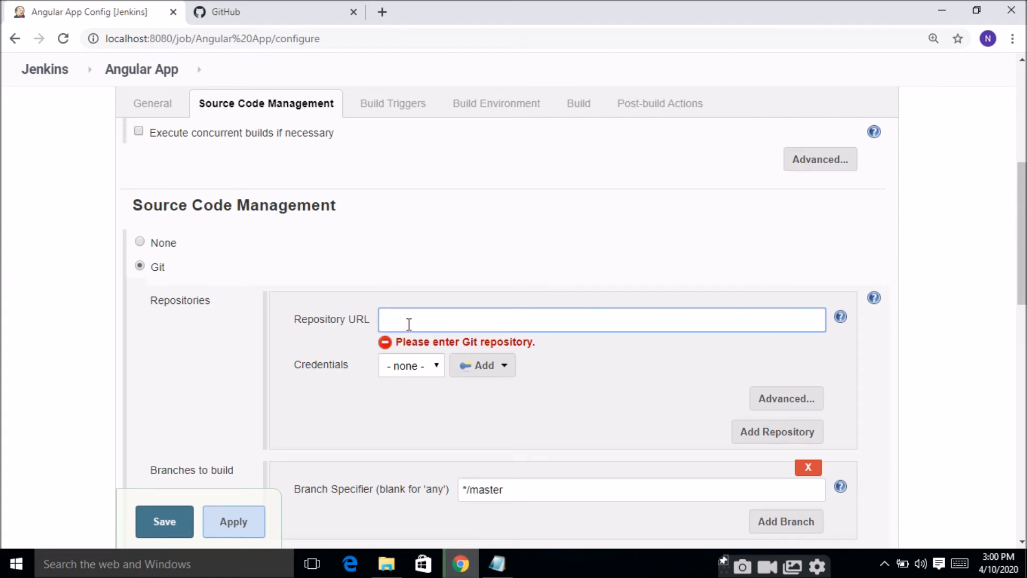
Step: Switch to GitHub and open the AngularApp repository
click(319, 7)
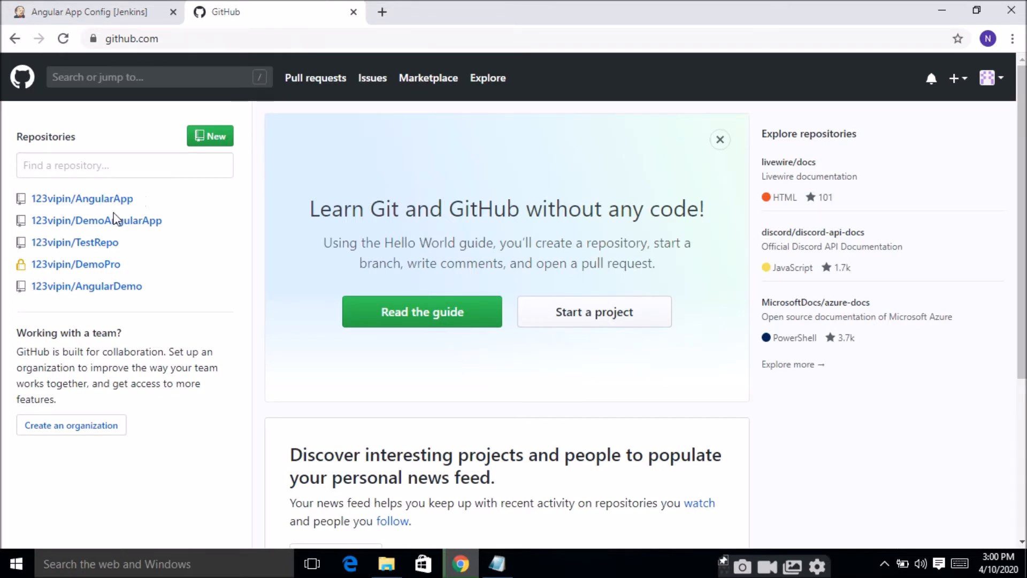
mouse_move(117, 247)
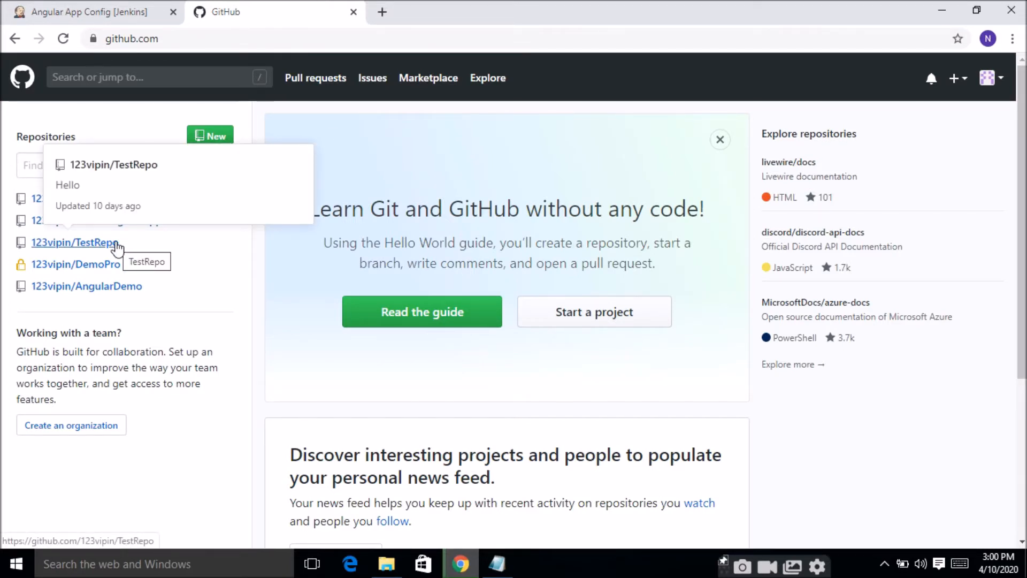
mouse_move(123, 274)
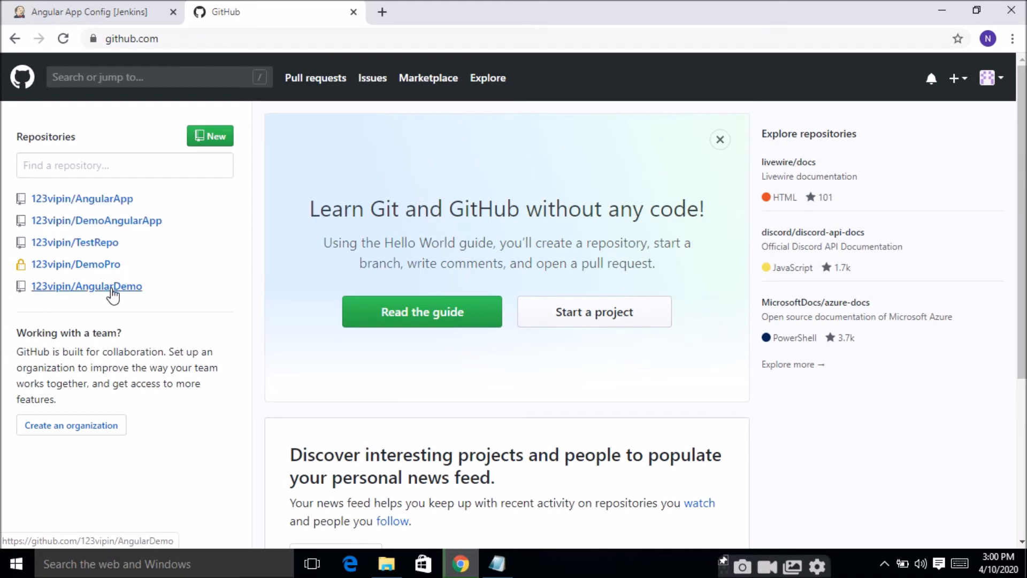
click(112, 289)
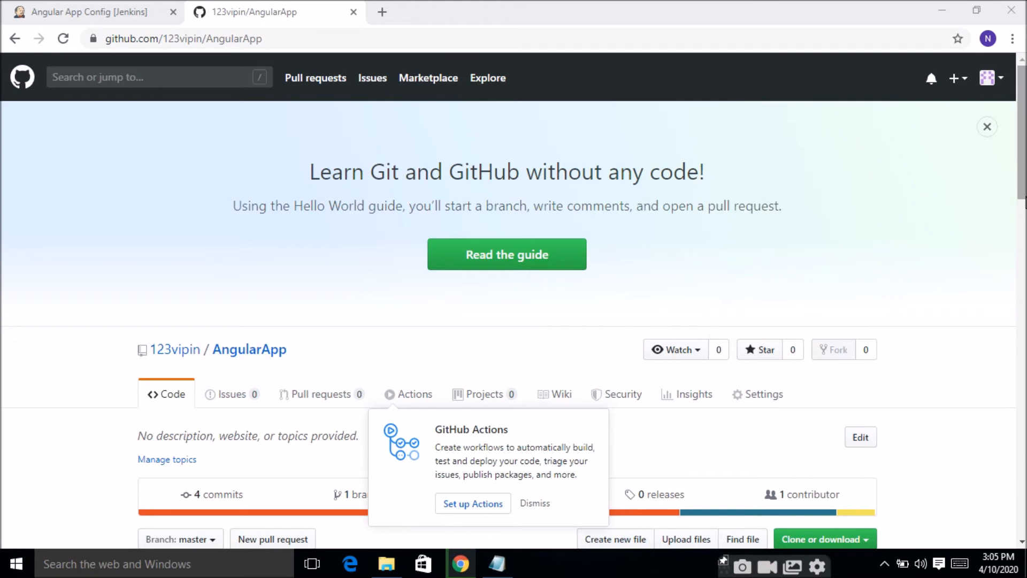
Step: Copy the HTTPS clone URL of the AngularApp repository
scroll(514, 300, down, 2)
scroll(514, 300, down, 3)
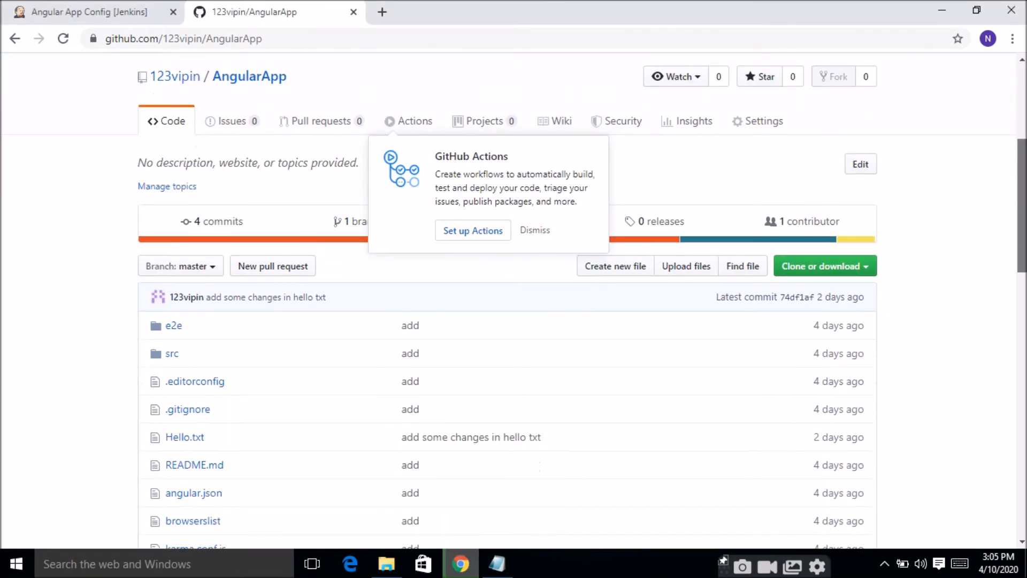
scroll(1007, 283, down, 1)
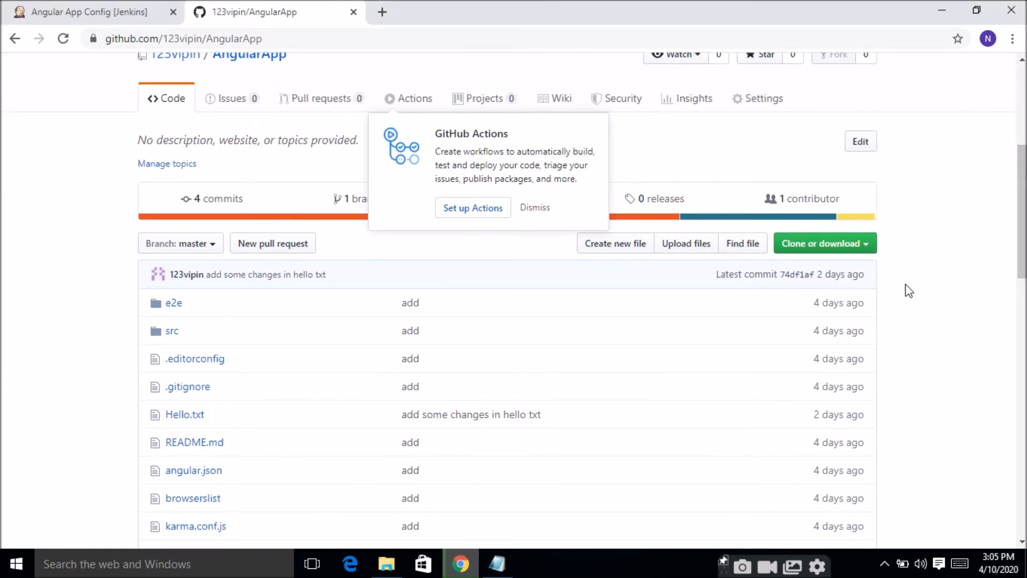
click(865, 249)
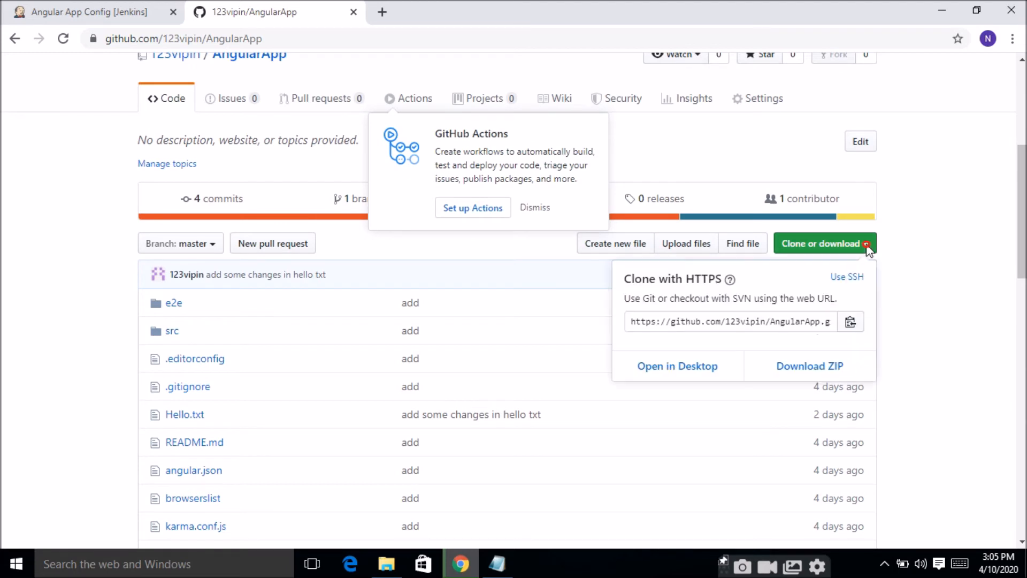
click(811, 318)
key(ctrl+c)
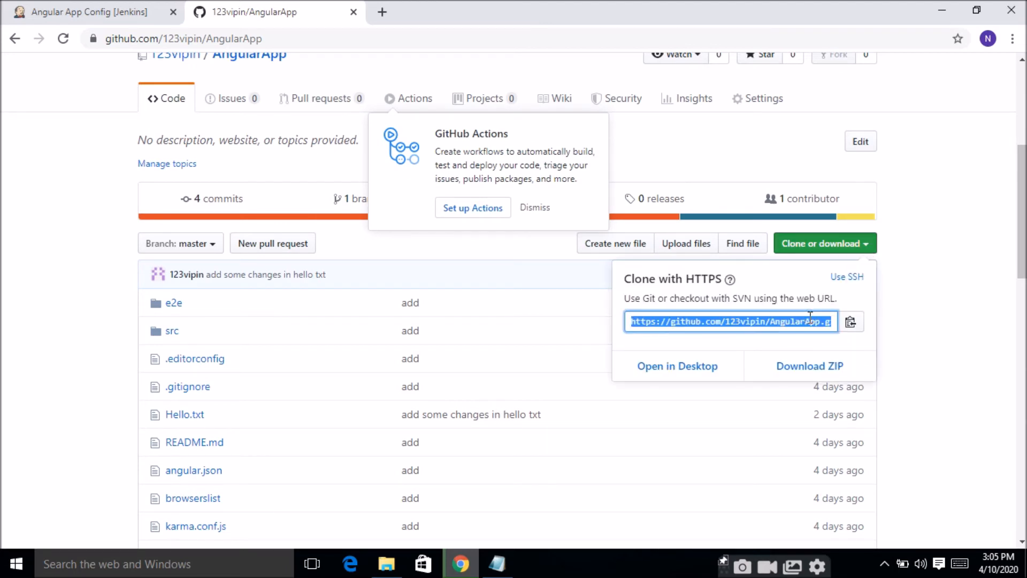
Step: Switch back to the Jenkins job configuration, paste the AngularApp.git clone URL as the repository URL, and save the job
click(81, 7)
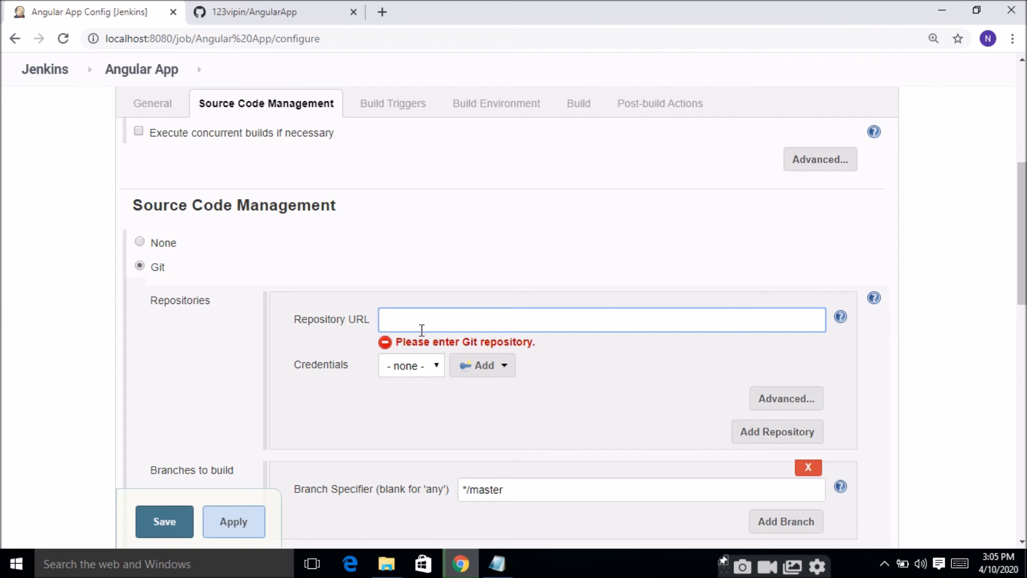
key(ctrl+v)
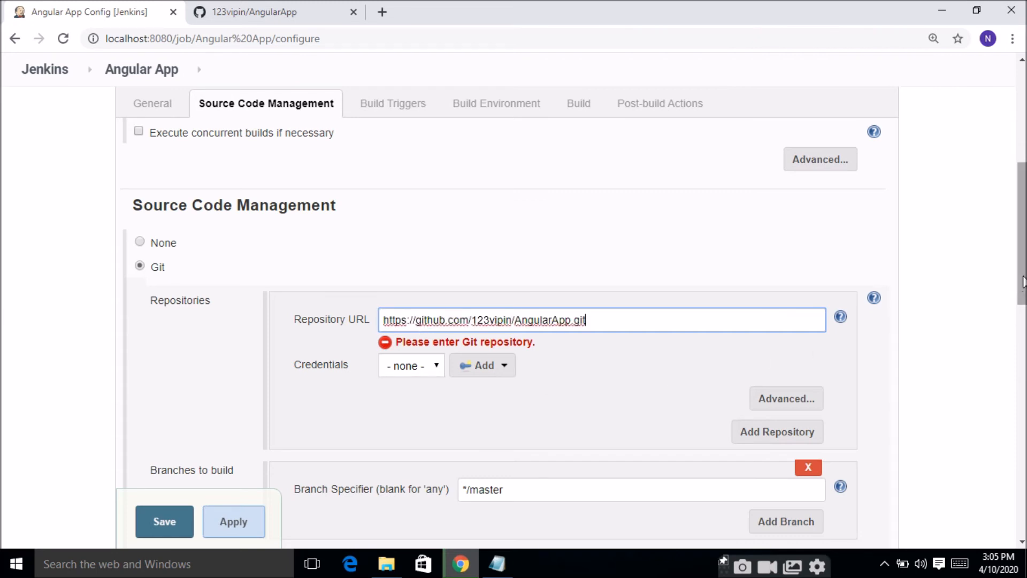
drag(1022, 281, 1022, 323)
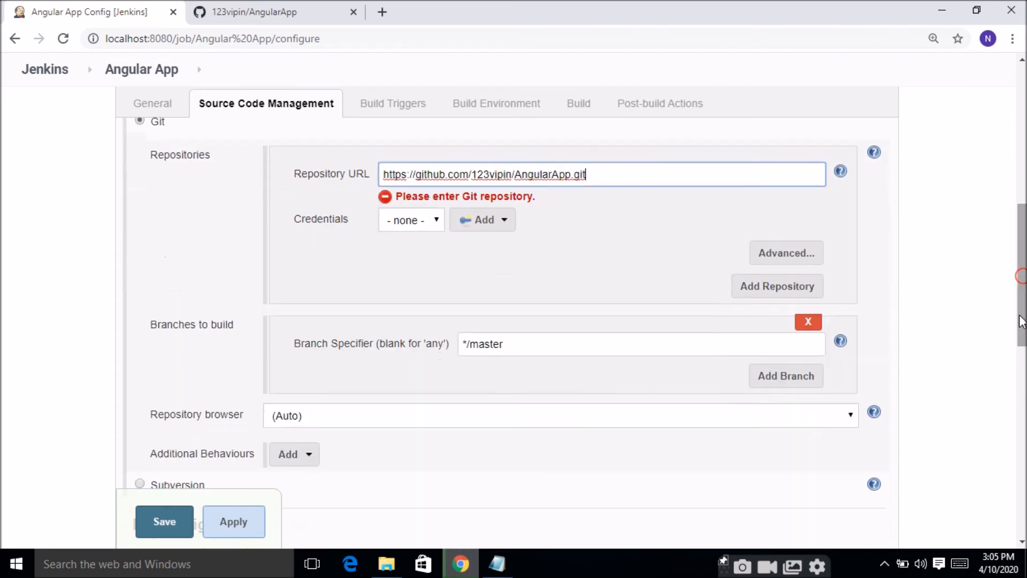
click(172, 531)
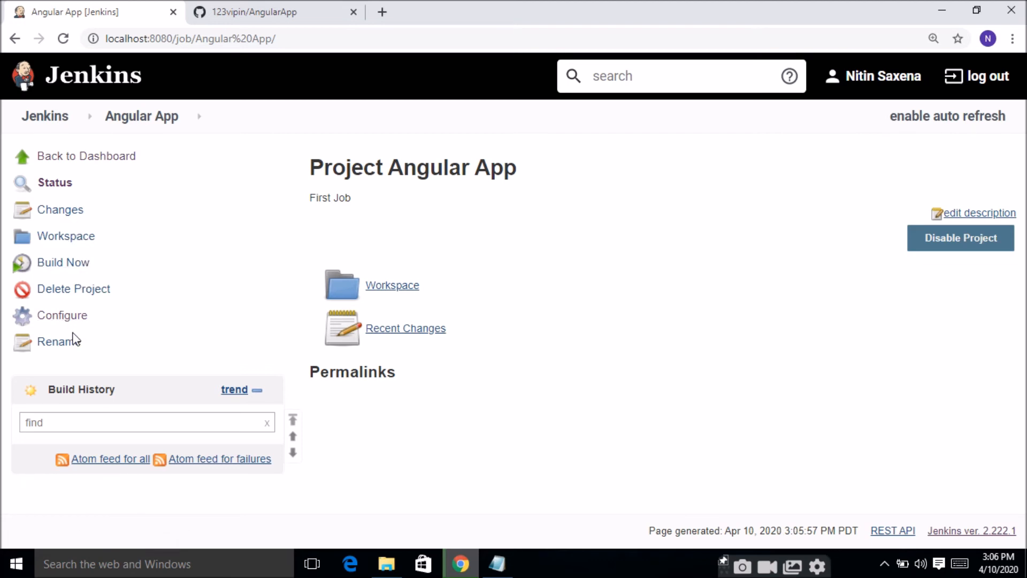
Step: Run a build of the Angular App job and check the final result line in build #1's console output
click(69, 266)
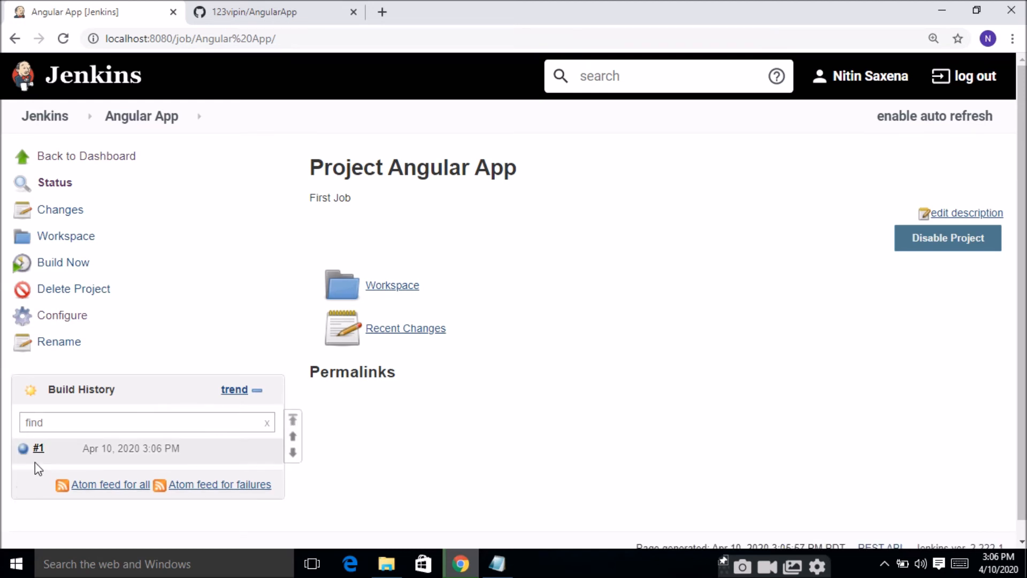
mouse_move(42, 459)
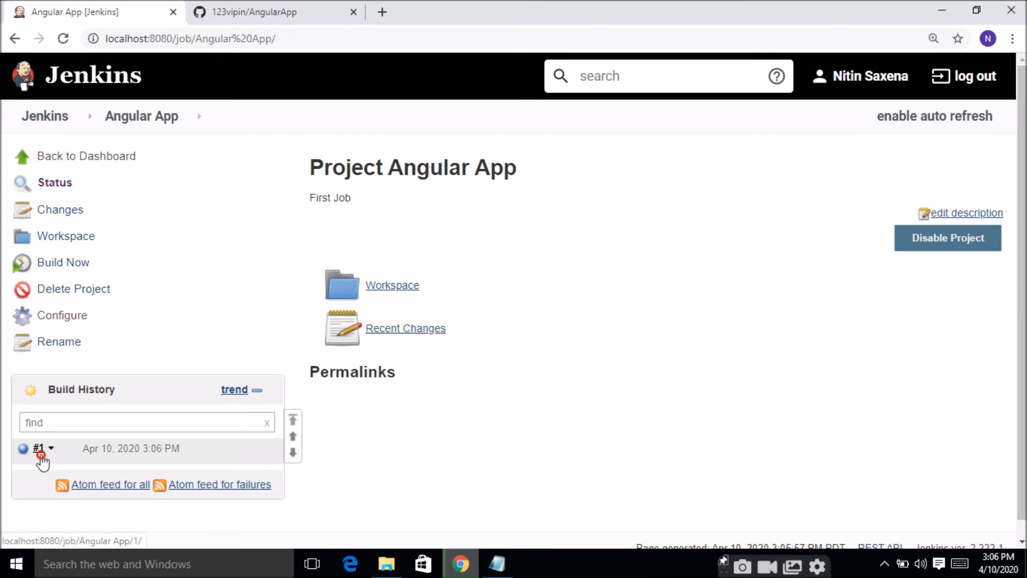
click(39, 449)
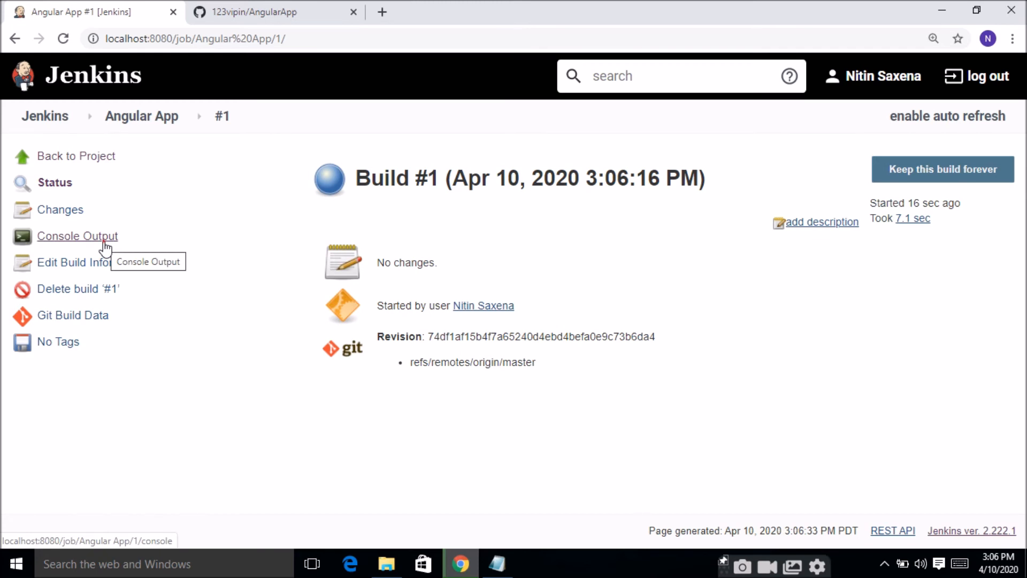
click(104, 242)
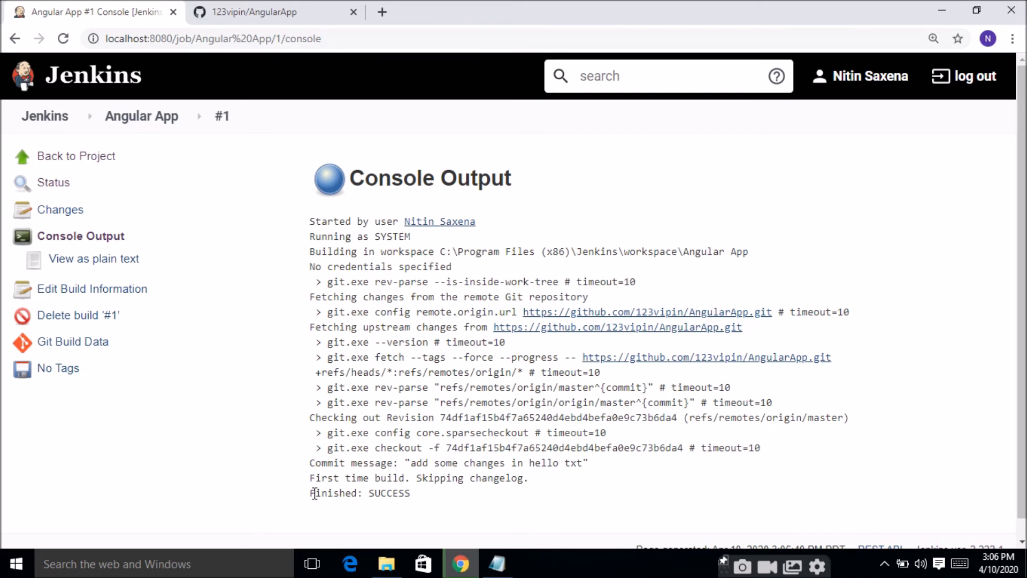
drag(314, 492, 418, 515)
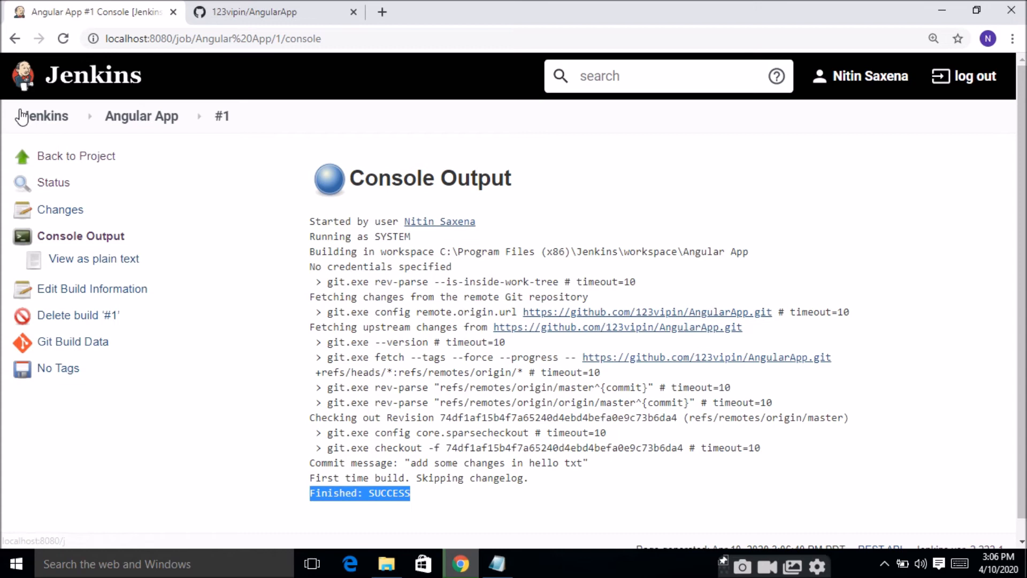
Step: Go back to the Jenkins dashboard and view the build history of all jobs, returning to the dashboard
click(61, 157)
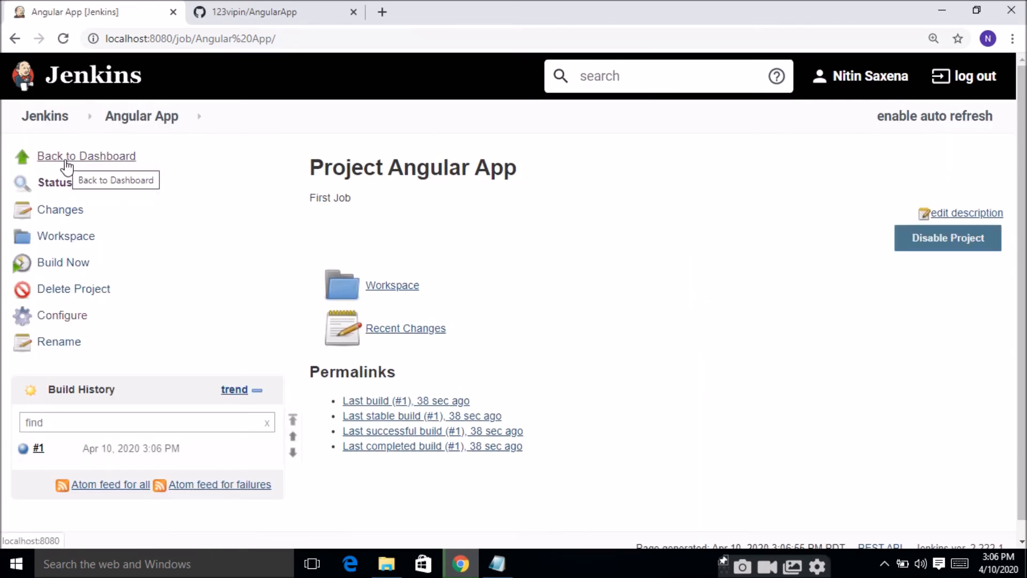
click(66, 160)
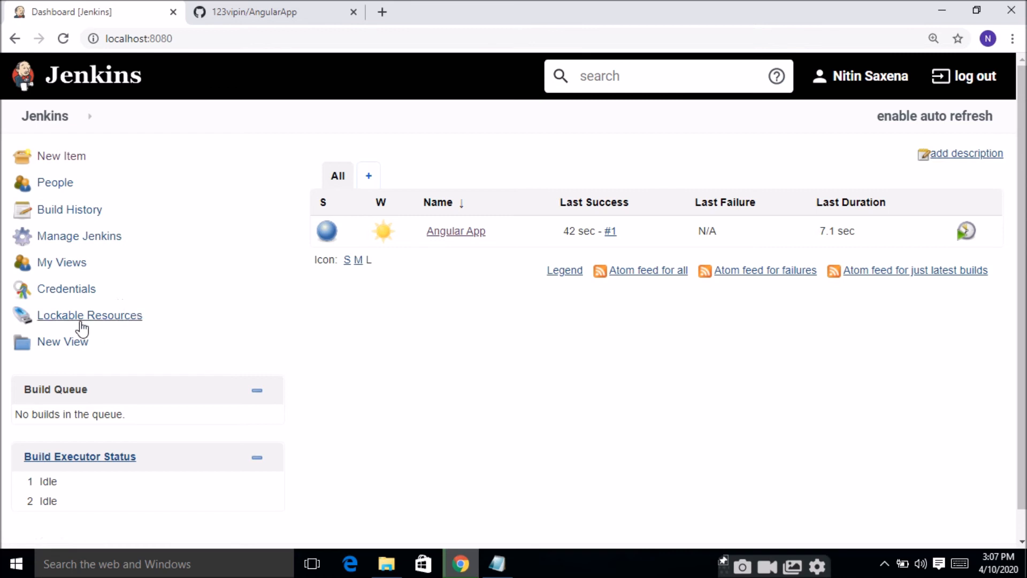
click(86, 216)
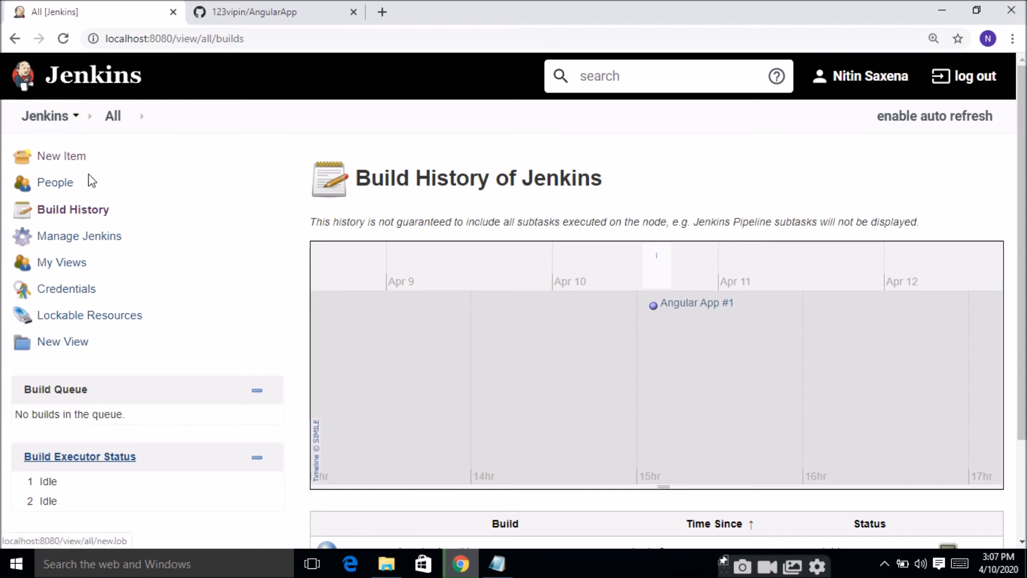
click(20, 43)
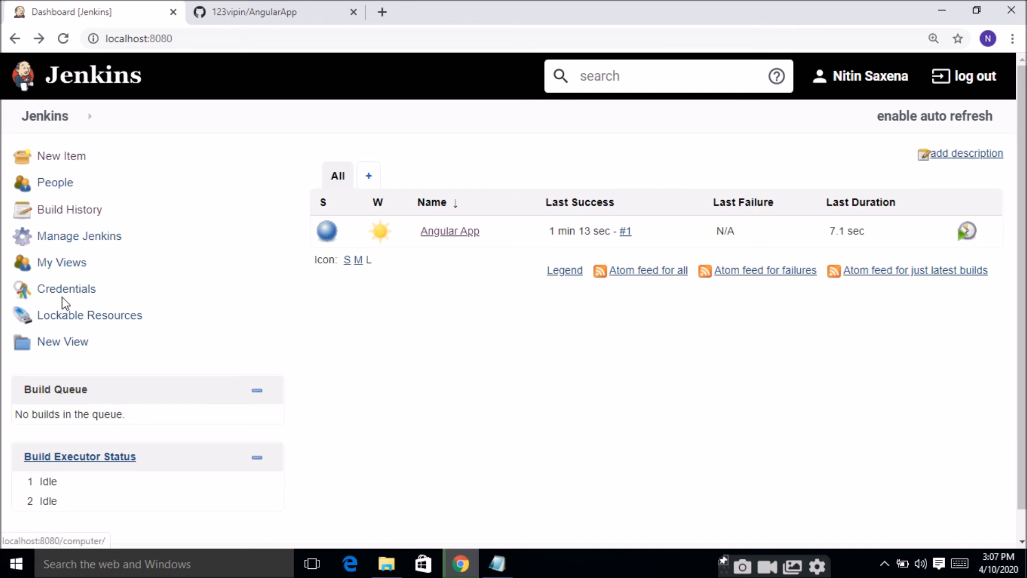
Step: Look through the Jenkins management options and open the plugin manager
click(94, 237)
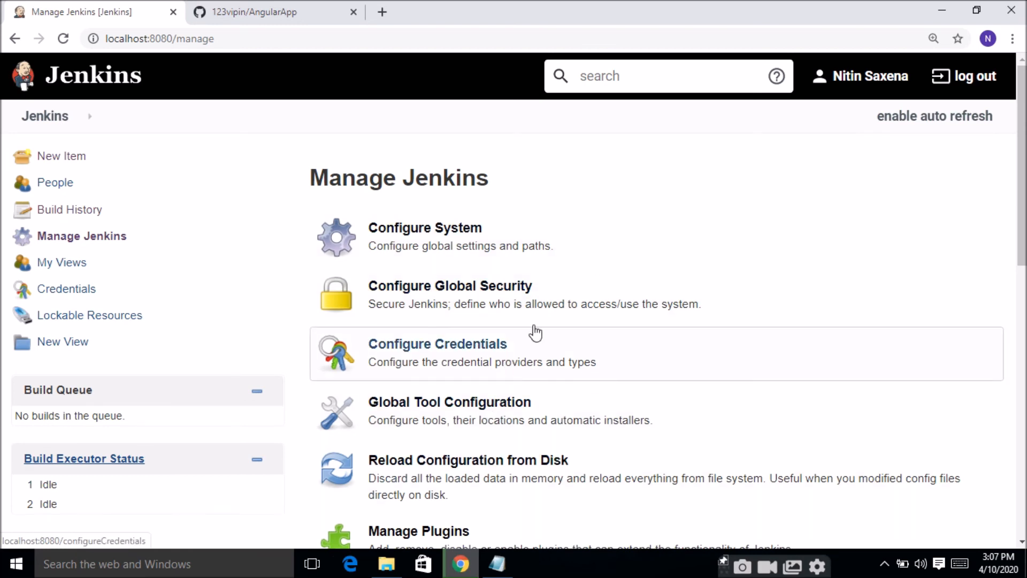
scroll(728, 374, down, 2)
scroll(729, 375, down, 2)
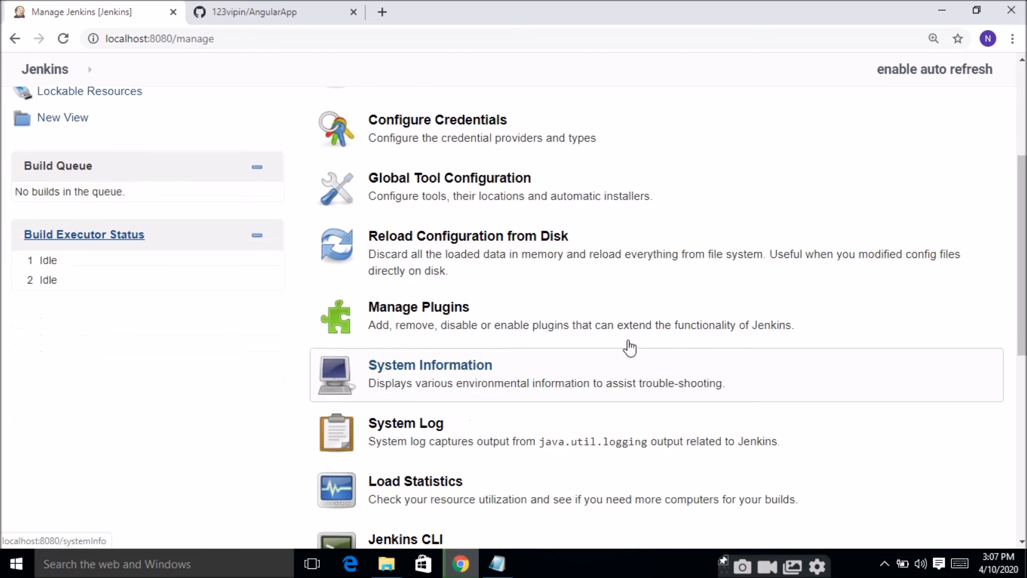
click(600, 326)
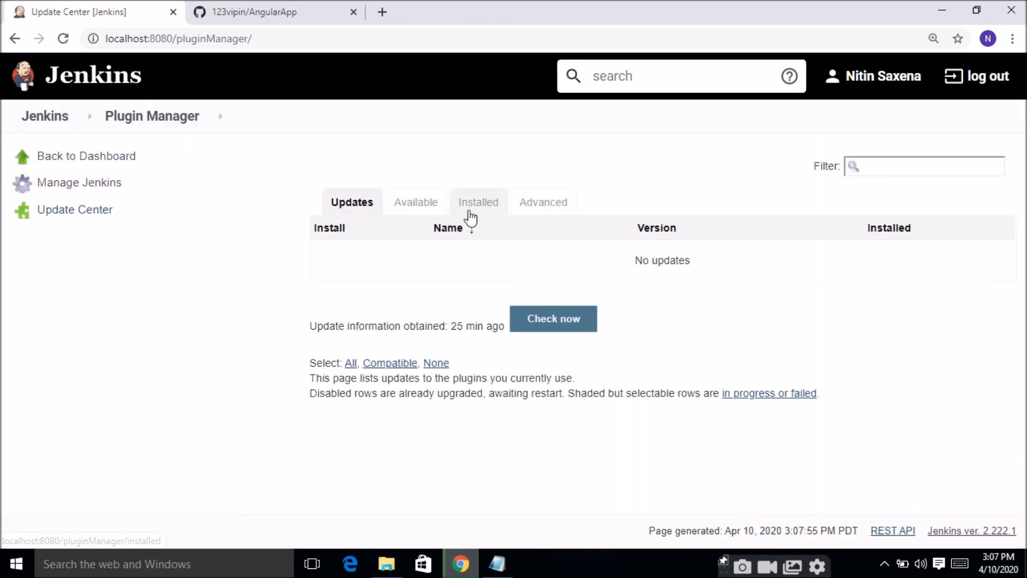
Step: Look through the available plugins, the installed plugins and the advanced plugin settings
click(428, 209)
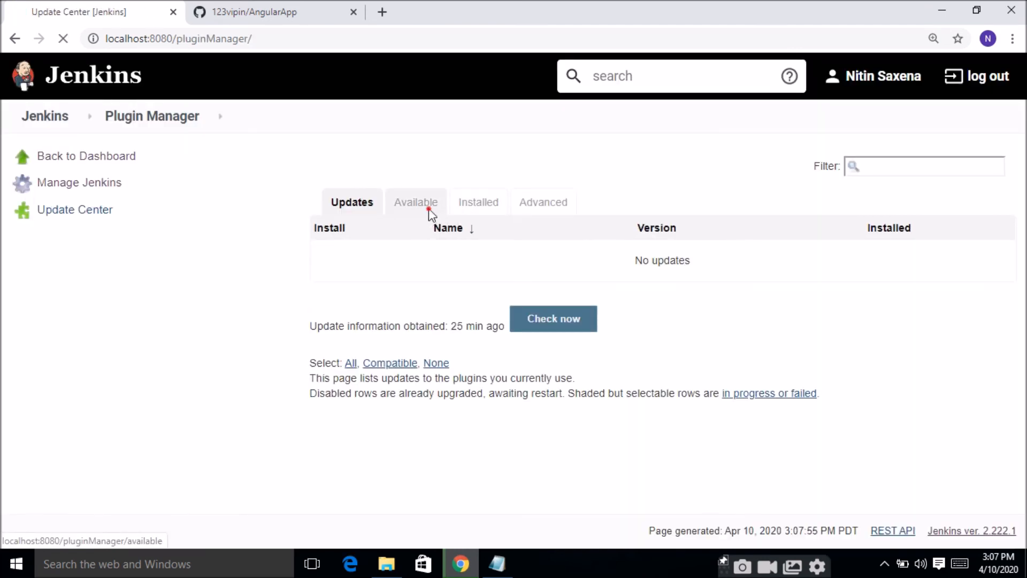
click(482, 213)
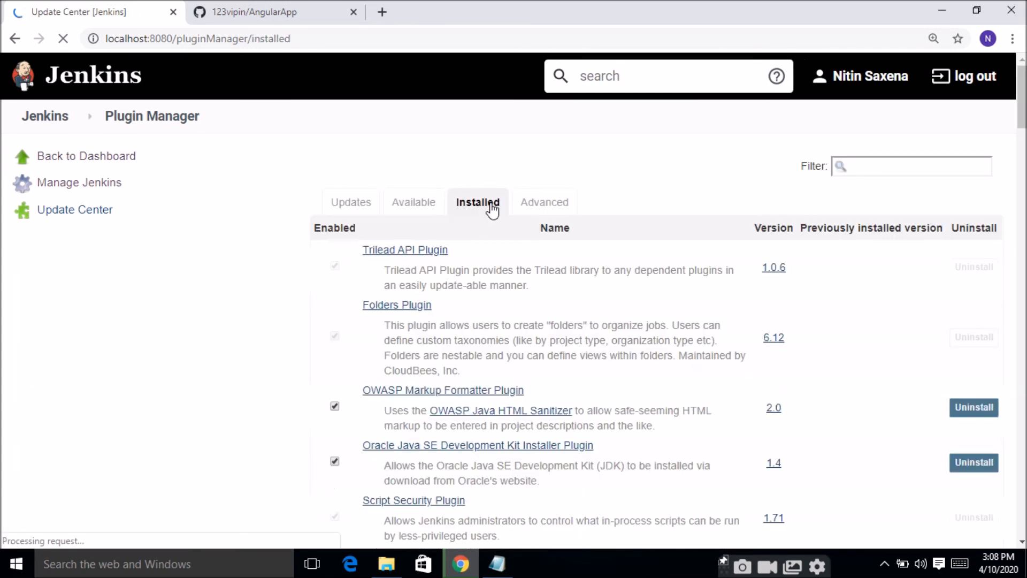
click(542, 214)
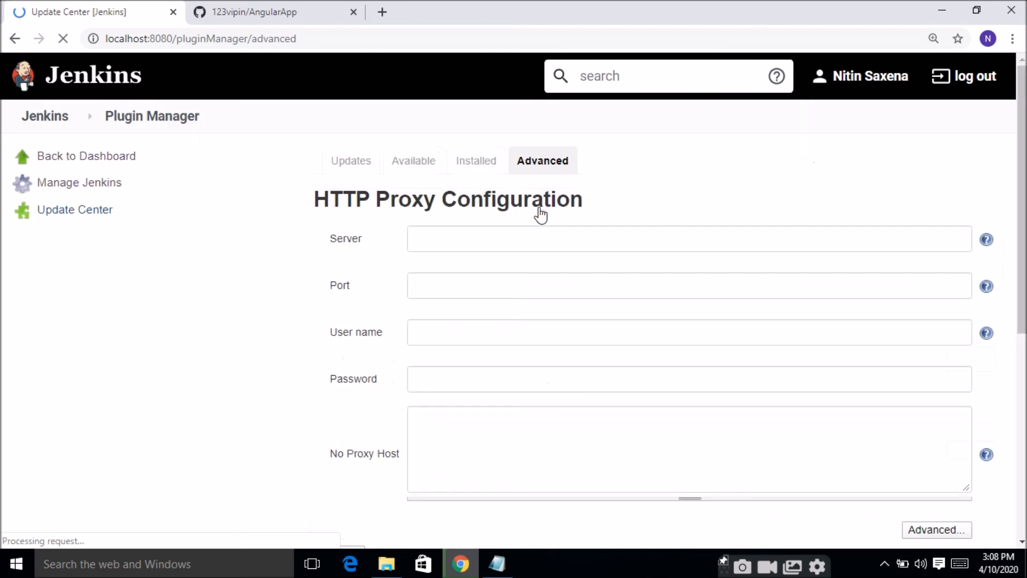
click(471, 162)
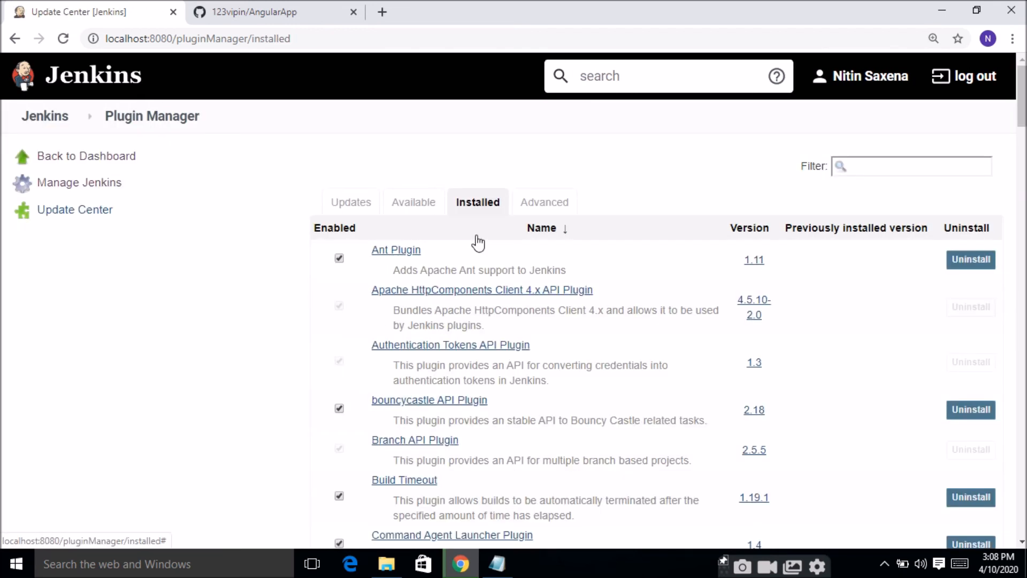
Step: Filter the available plugins by "doc"
click(418, 206)
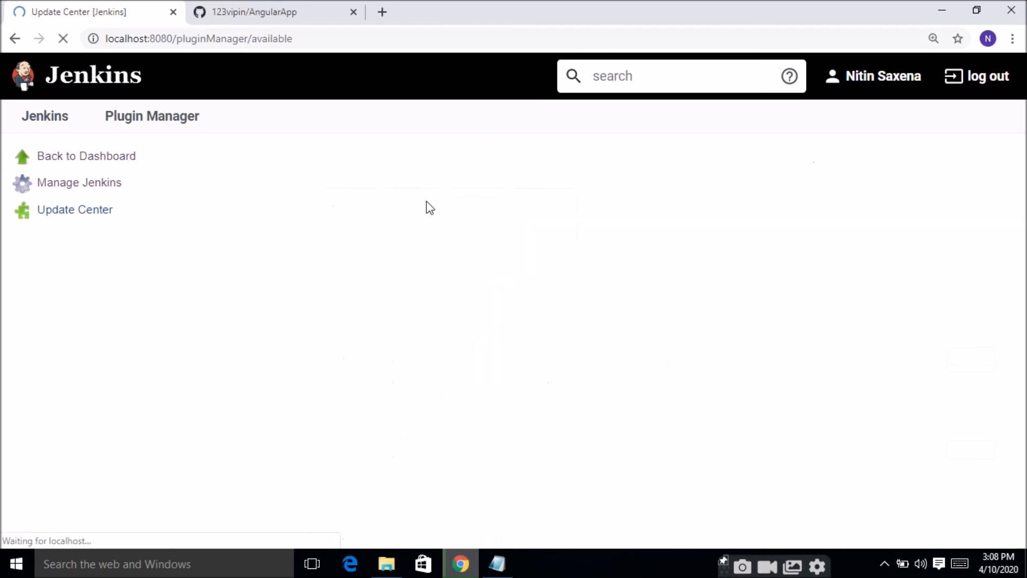
click(845, 166)
text(dock)
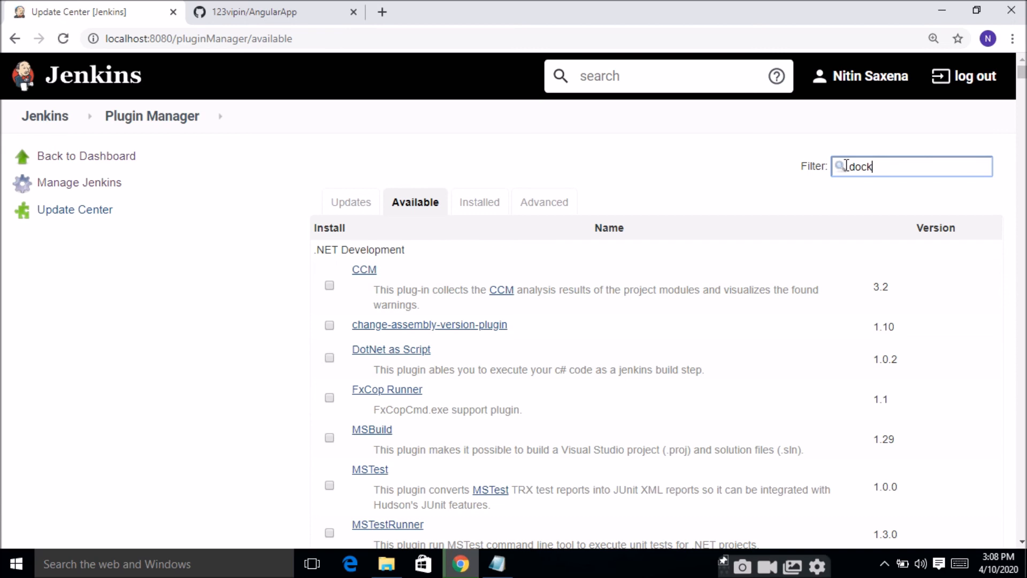
key(BackSpace)
key(BackSpace)
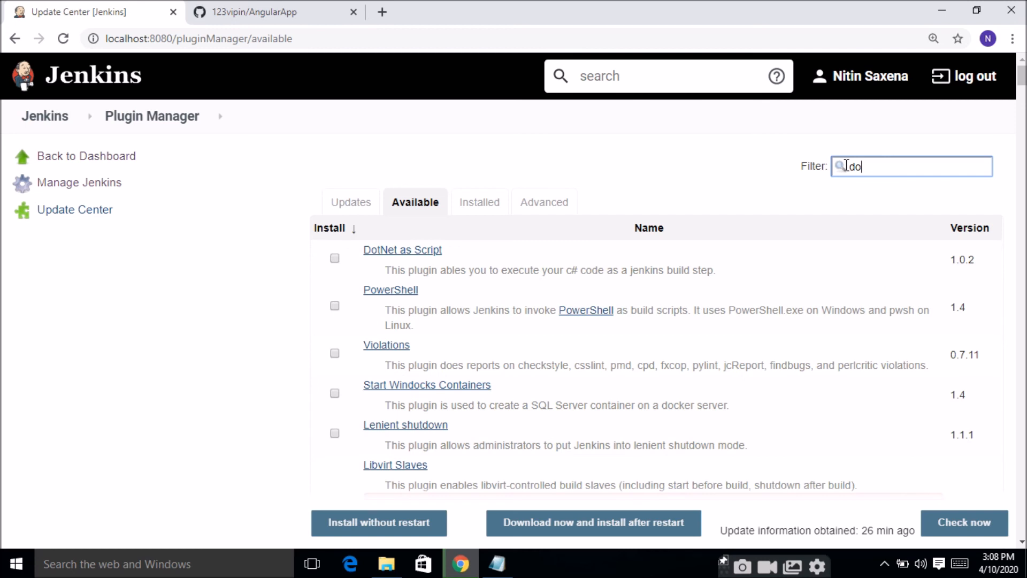
text(c)
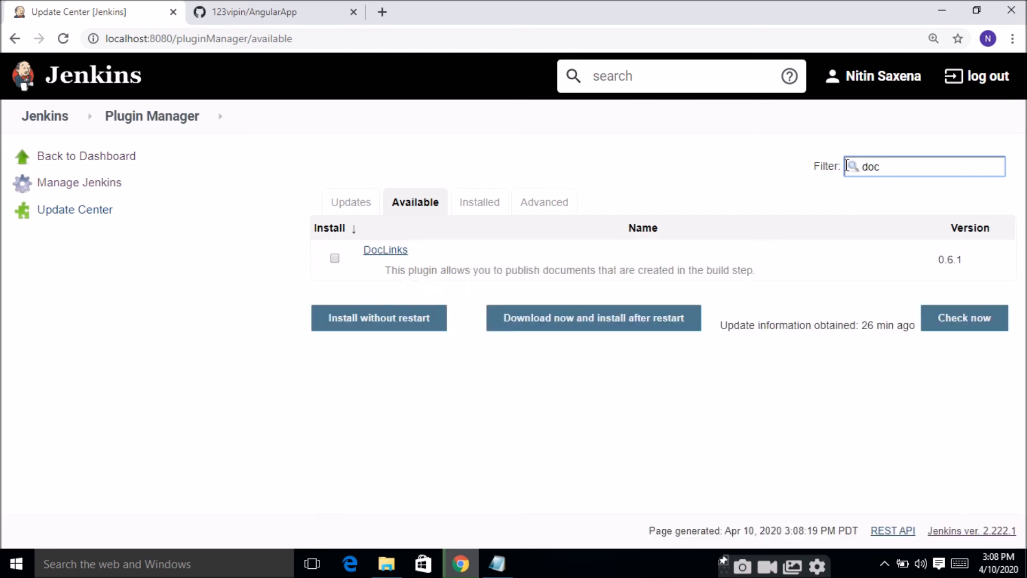
text(ker)
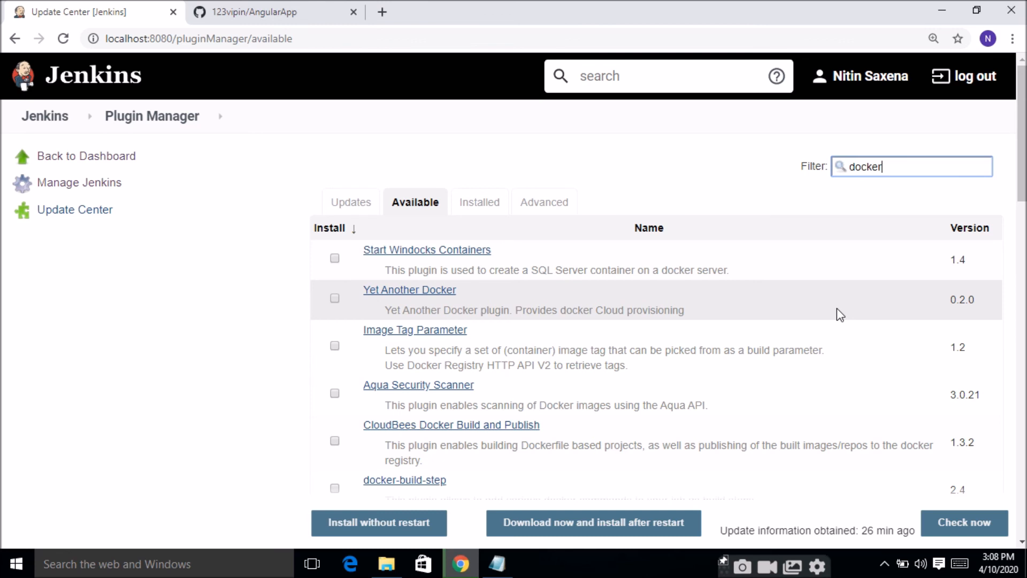
Step: Filter the available plugins by "docker" and download the CloudBees Docker Build and Publish plugin for installation after restart
drag(1022, 197, 1013, 167)
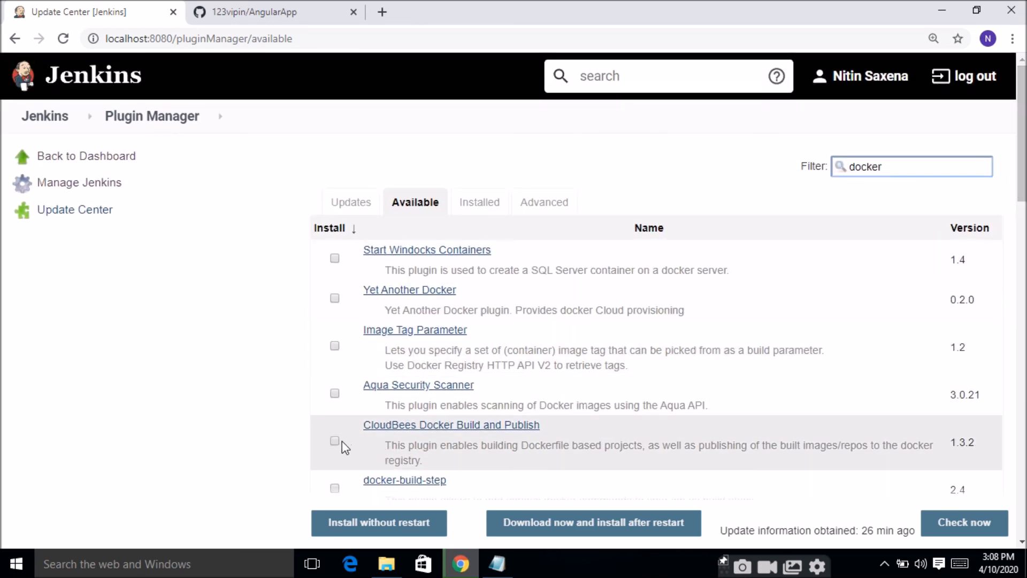
click(334, 441)
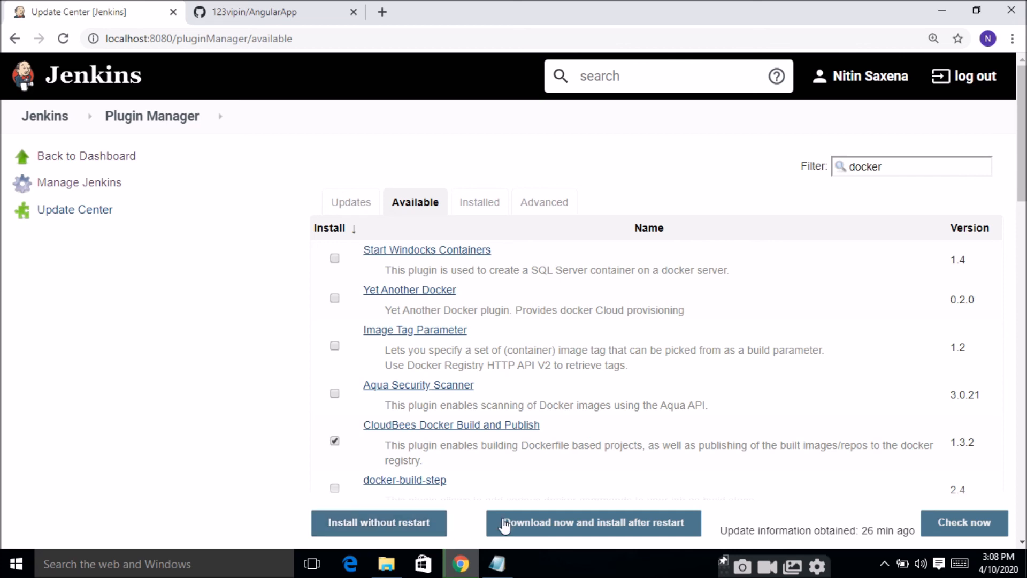
click(552, 523)
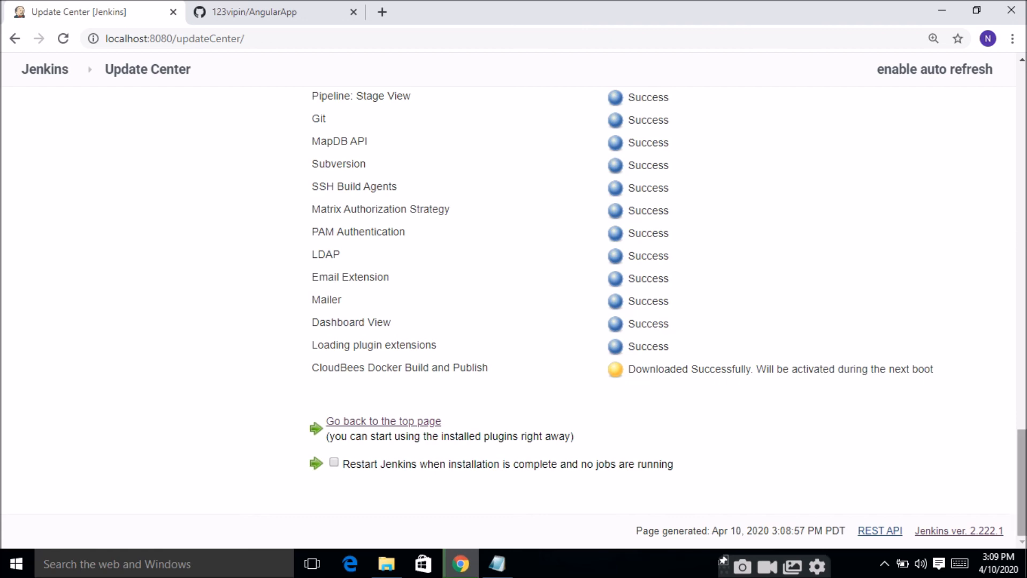
Step: Restart Jenkins when the plugin installation is complete and no jobs are running, and sign in again with the saved credentials
drag(1022, 444, 1023, 271)
scroll(1023, 270, down, 13)
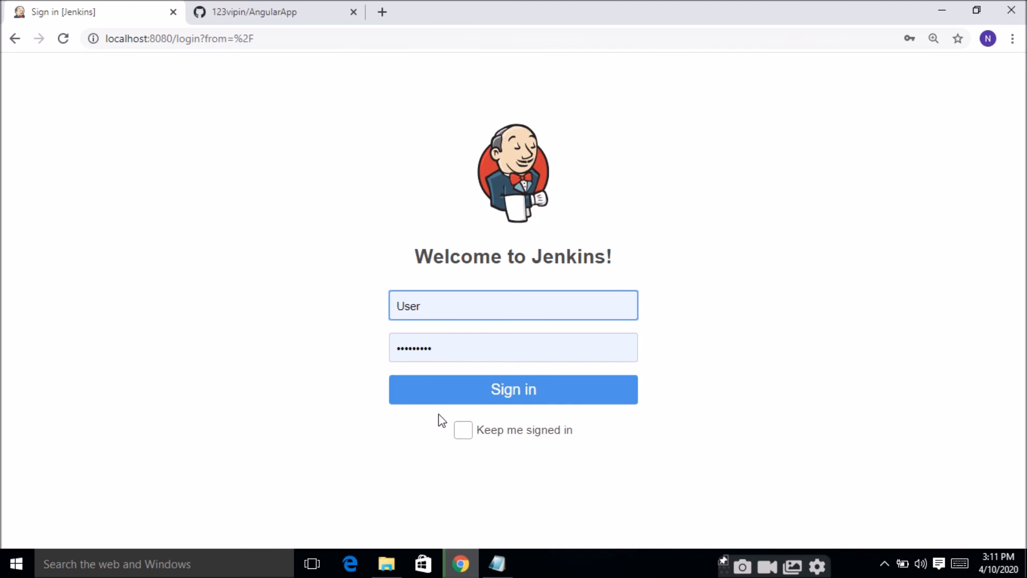
click(451, 401)
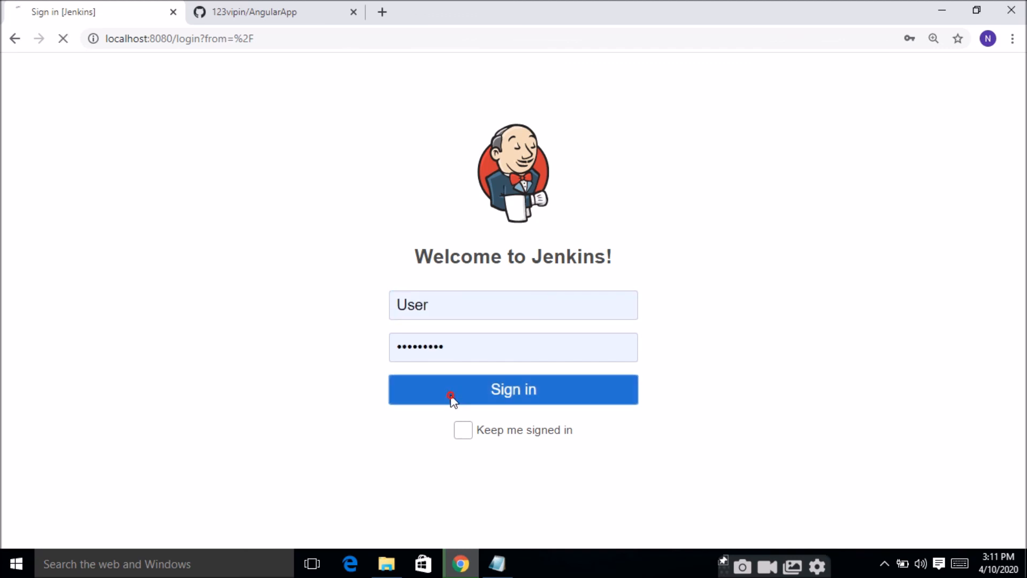